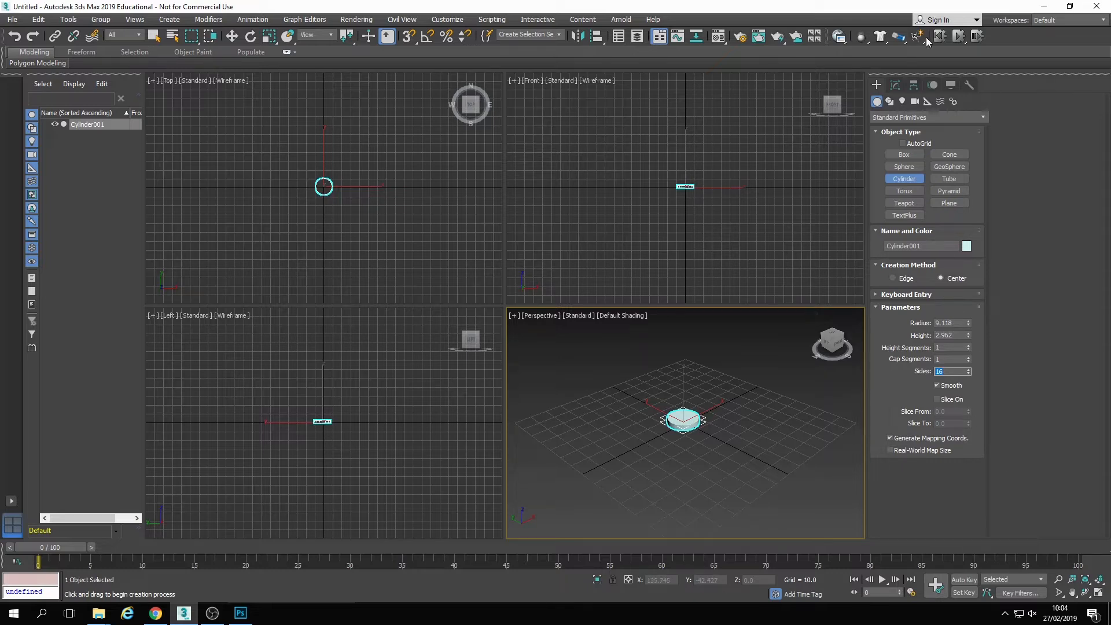
- Change the cylinder's object color to yellow using the 3ds Max palette
right_click(744, 428)
click(747, 448)
click(686, 420)
click(966, 246)
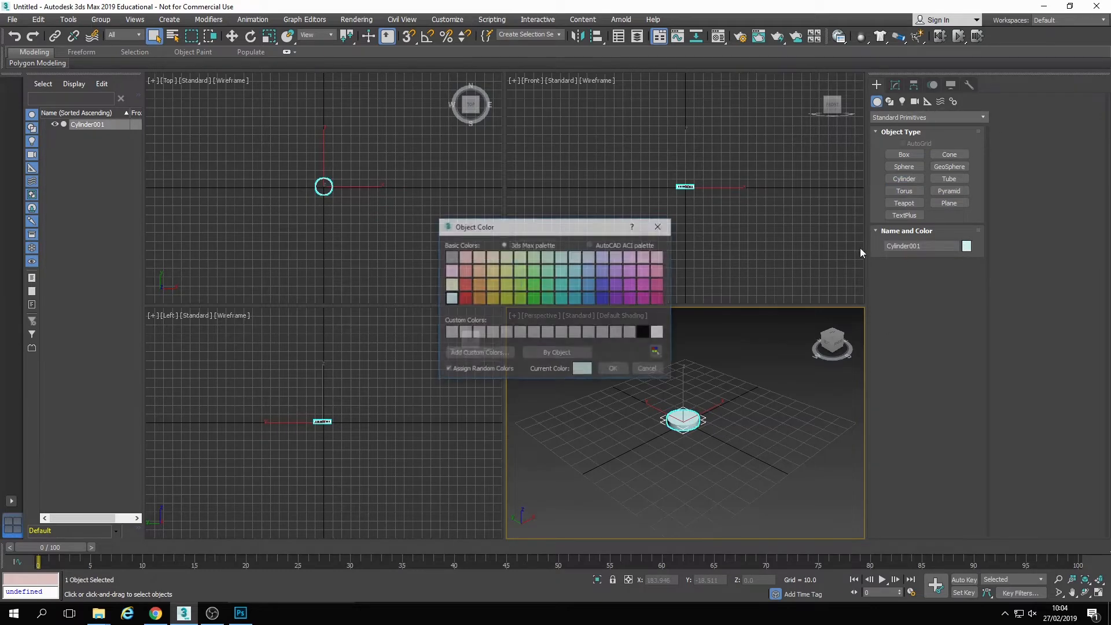
click(492, 284)
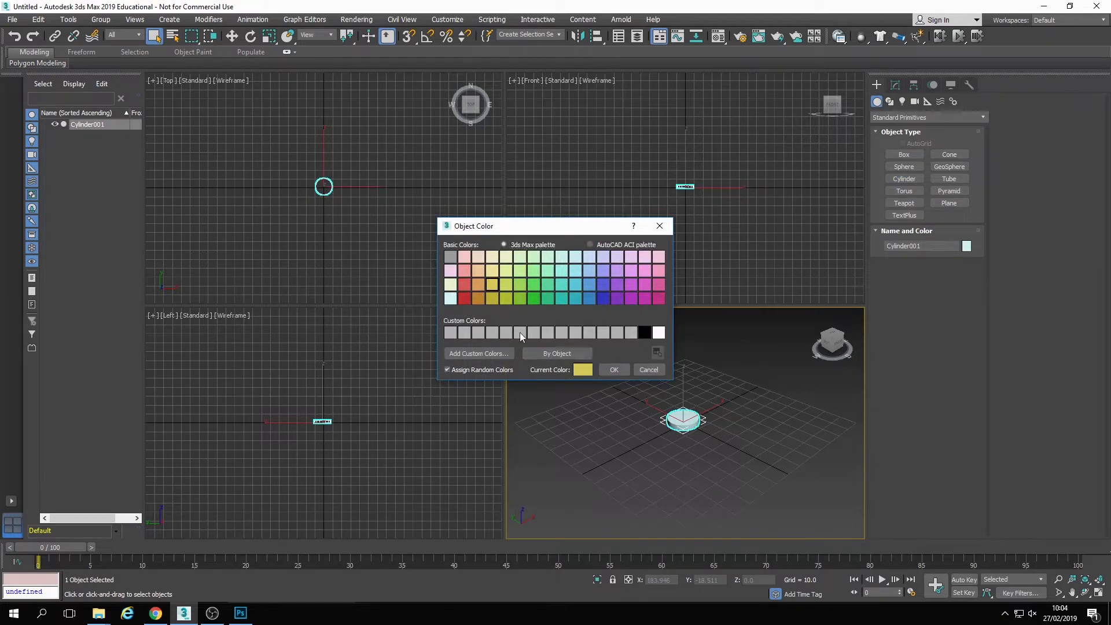
click(614, 370)
- Hide the MassFX Toolbar and show it again
click(1085, 593)
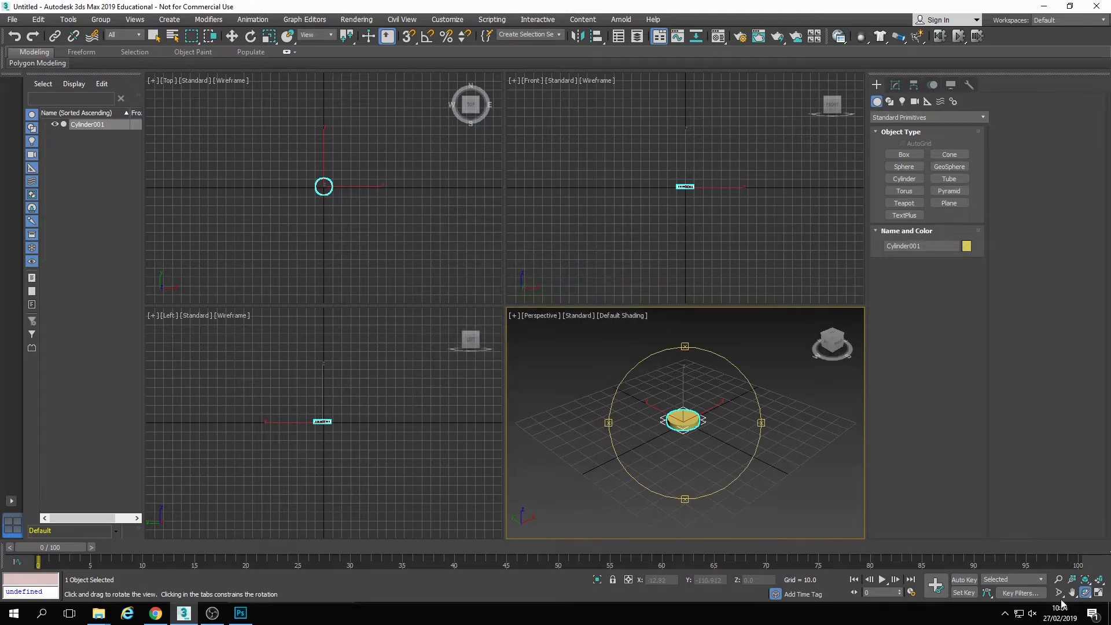
drag(707, 452, 690, 407)
right_click(689, 407)
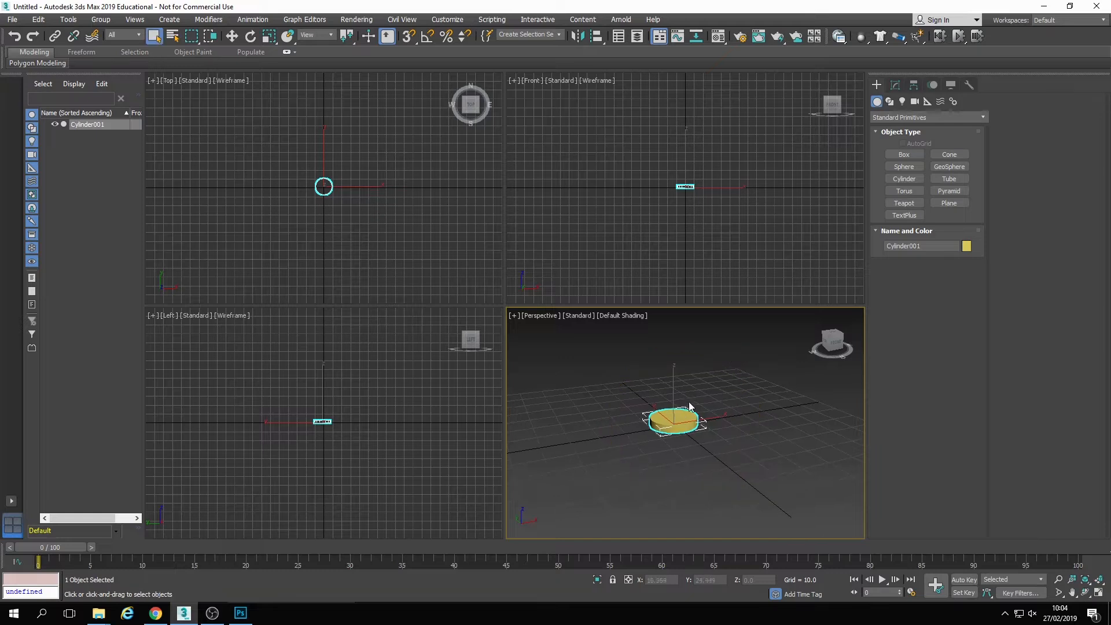
right_click(1007, 37)
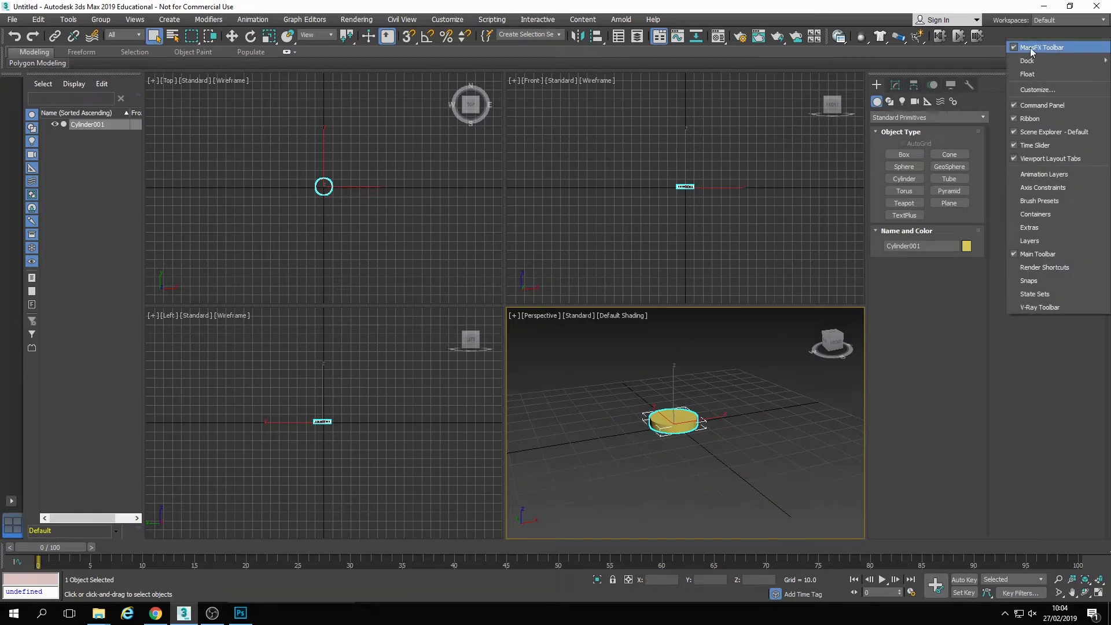
click(1031, 47)
right_click(859, 37)
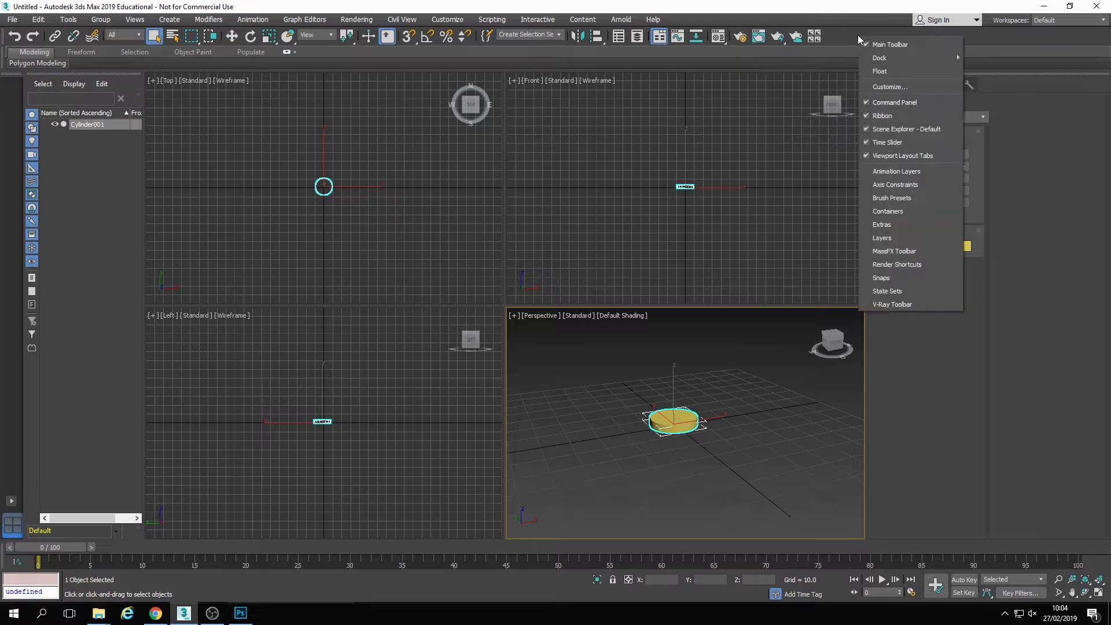
click(895, 251)
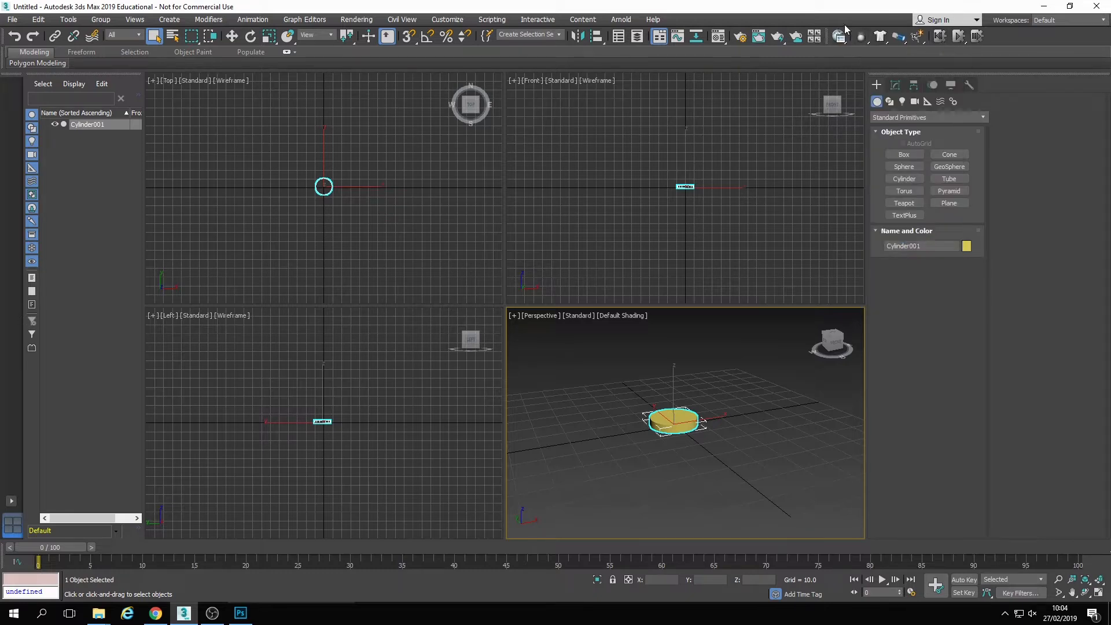
- Make the cylinder a dynamic MassFX rigid body and raise it to about Z 35.4
mouse_move(827, 30)
mouse_down()
mouse_move(721, 109)
mouse_move(620, 147)
mouse_move(614, 162)
mouse_move(839, 41)
mouse_up()
click(861, 37)
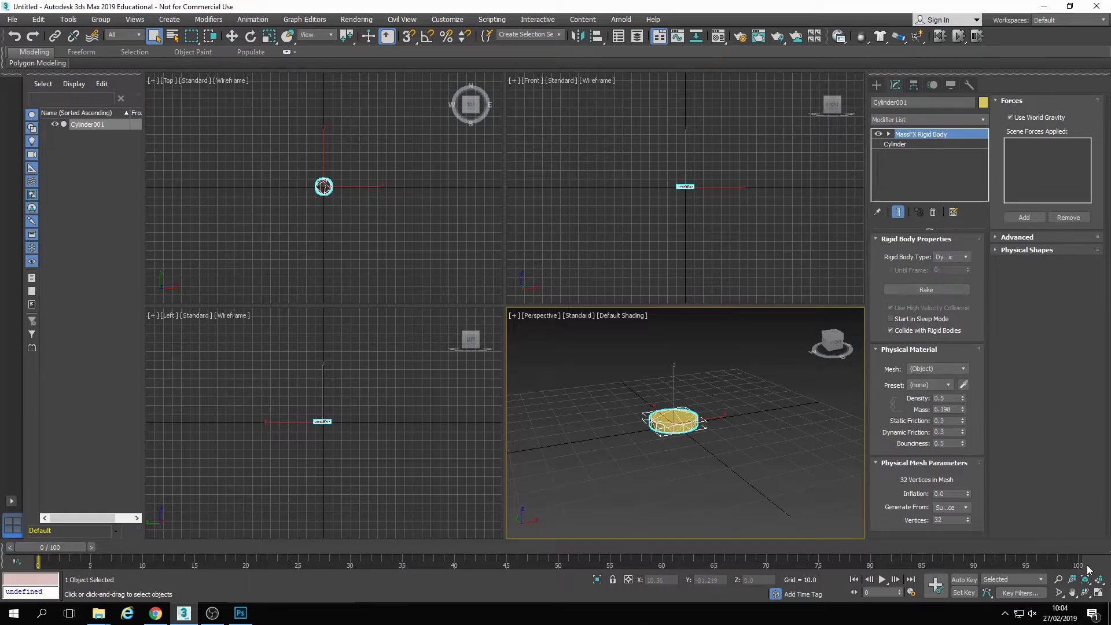
right_click(681, 420)
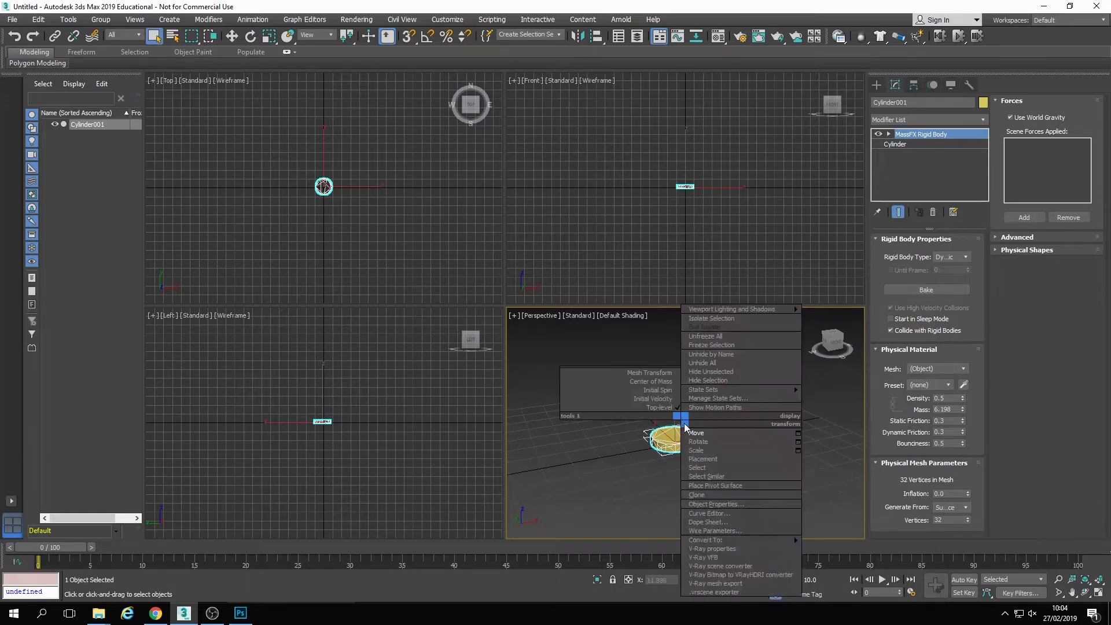
click(714, 433)
drag(675, 409, 675, 329)
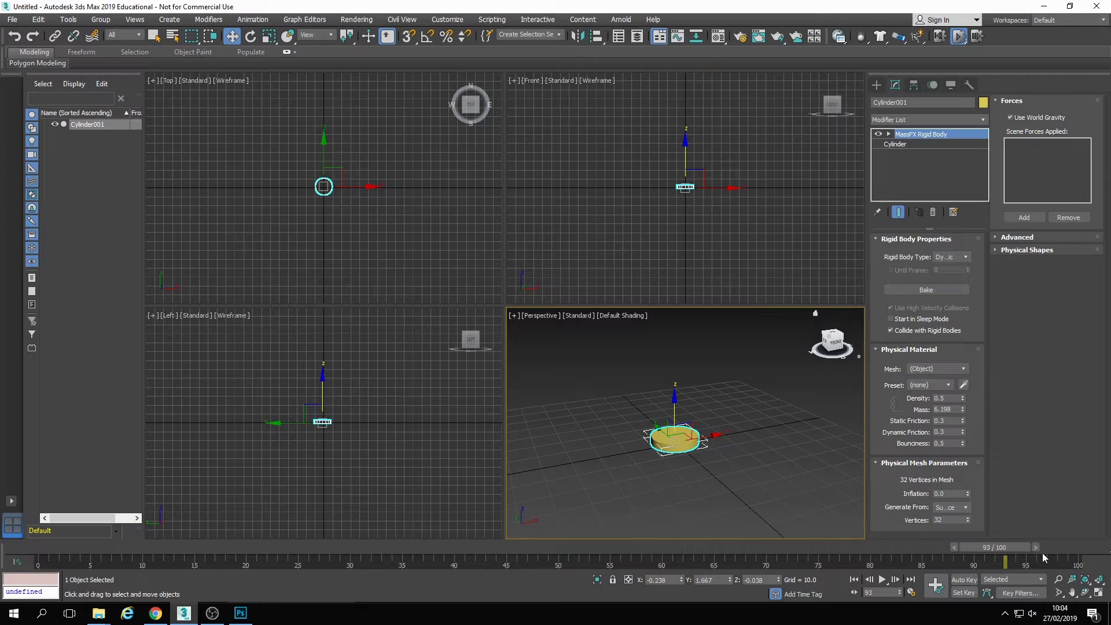
click(941, 36)
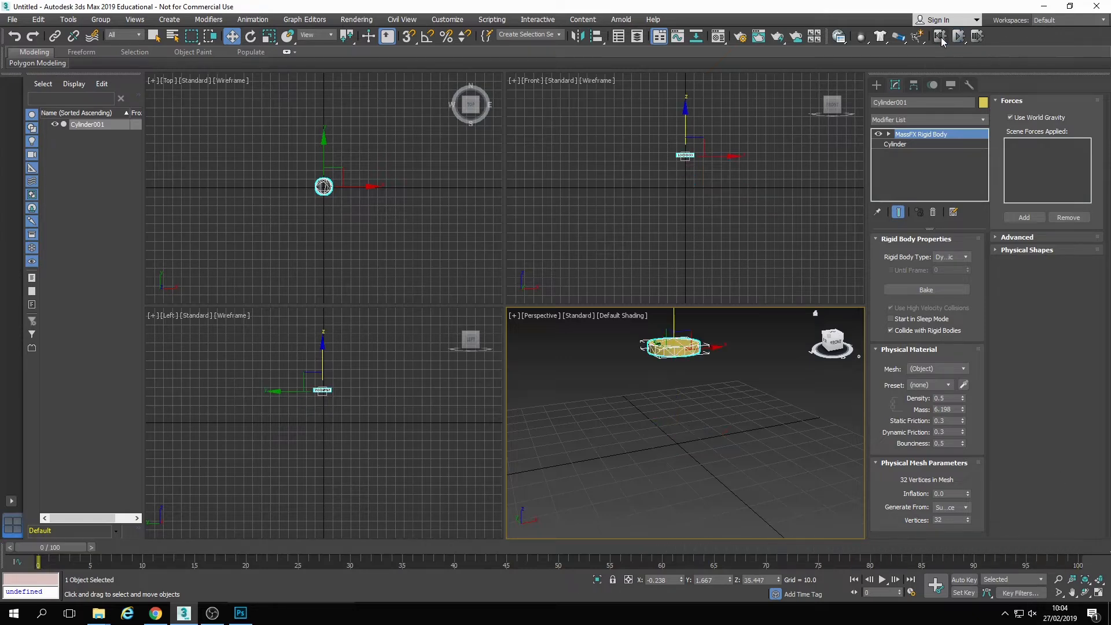
- Clone the raised cylinder upward twice to stack three discs, the top one at about Z 41.5
middle_drag(703, 397, 697, 434)
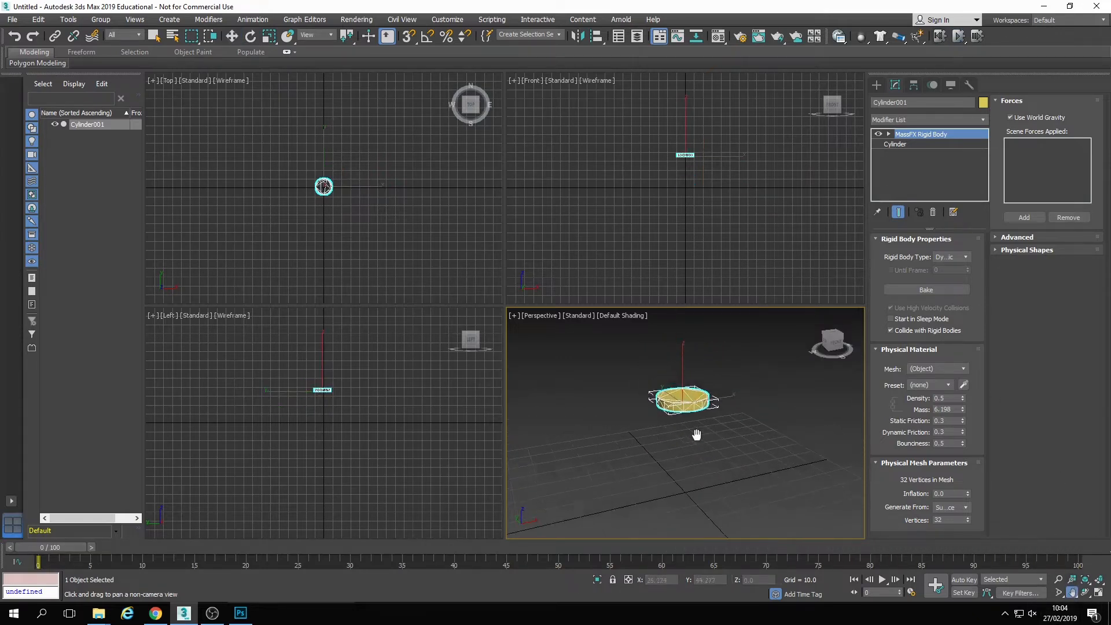
mouse_move(683, 367)
mouse_down()
mouse_move(685, 385)
mouse_move(683, 367)
mouse_up()
key(Return)
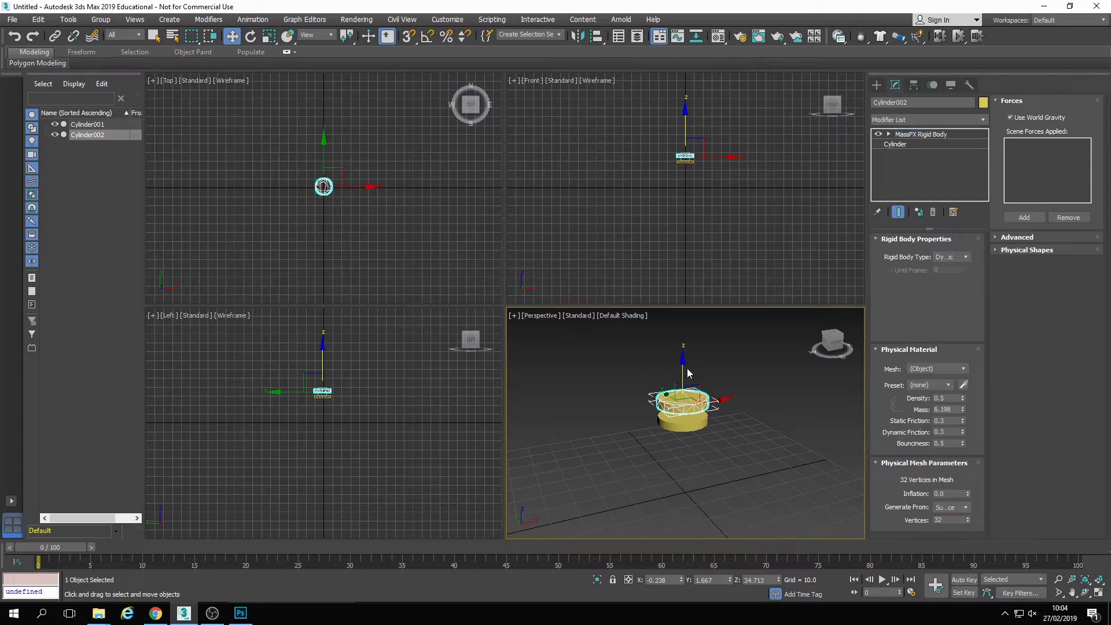
drag(684, 366, 679, 355)
click(555, 356)
- Rotate the three stacked cylinders slightly so that each disc tilts at a different angle
right_click(686, 380)
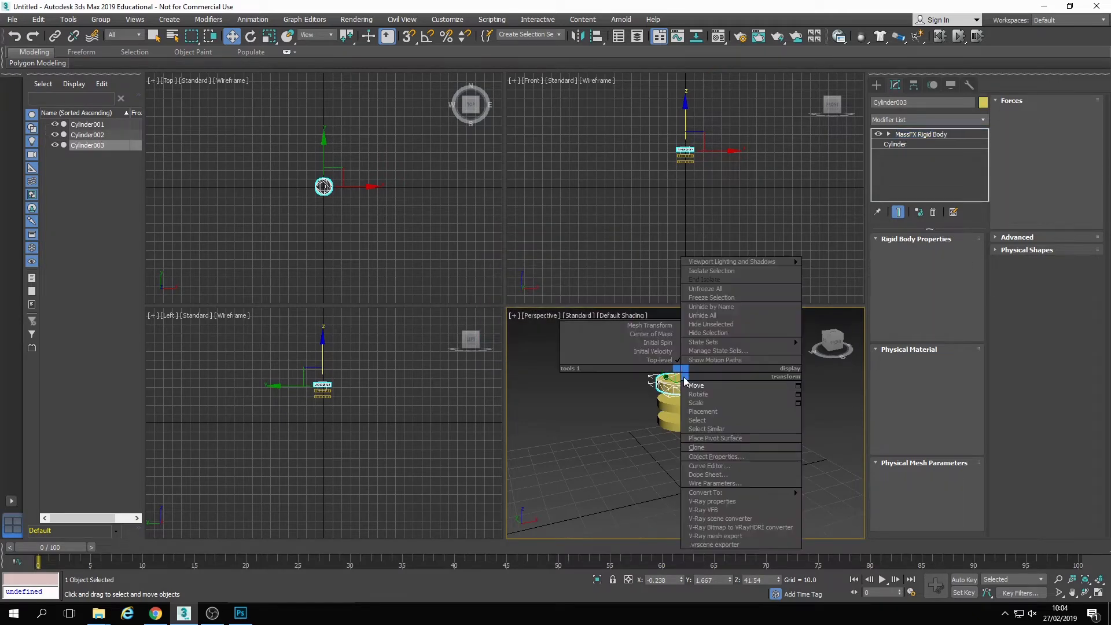
click(686, 394)
drag(689, 374, 713, 417)
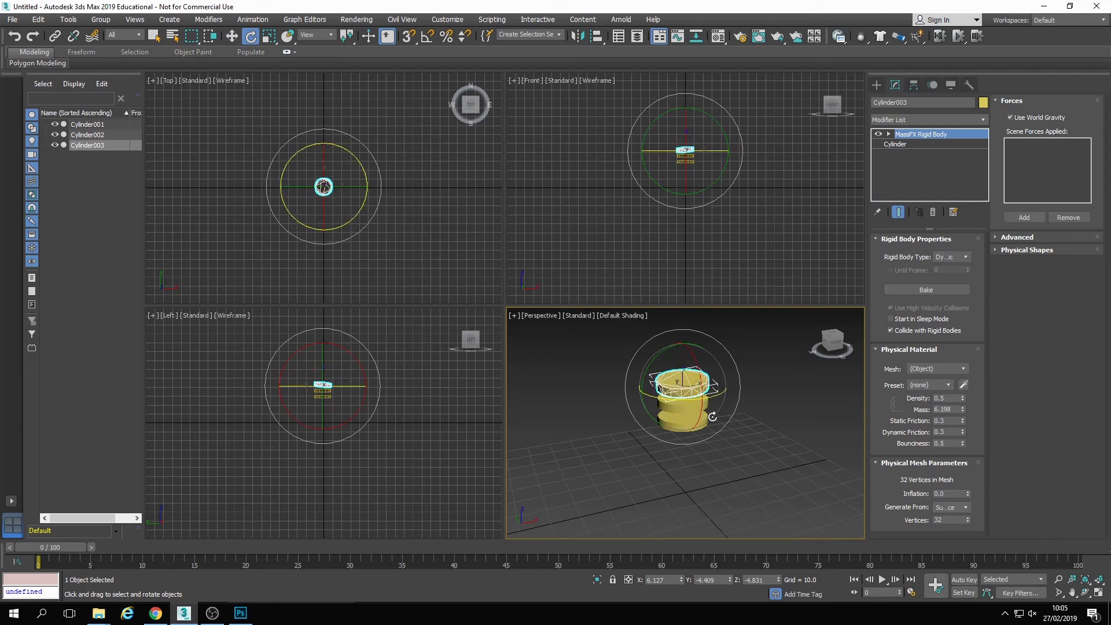
click(682, 406)
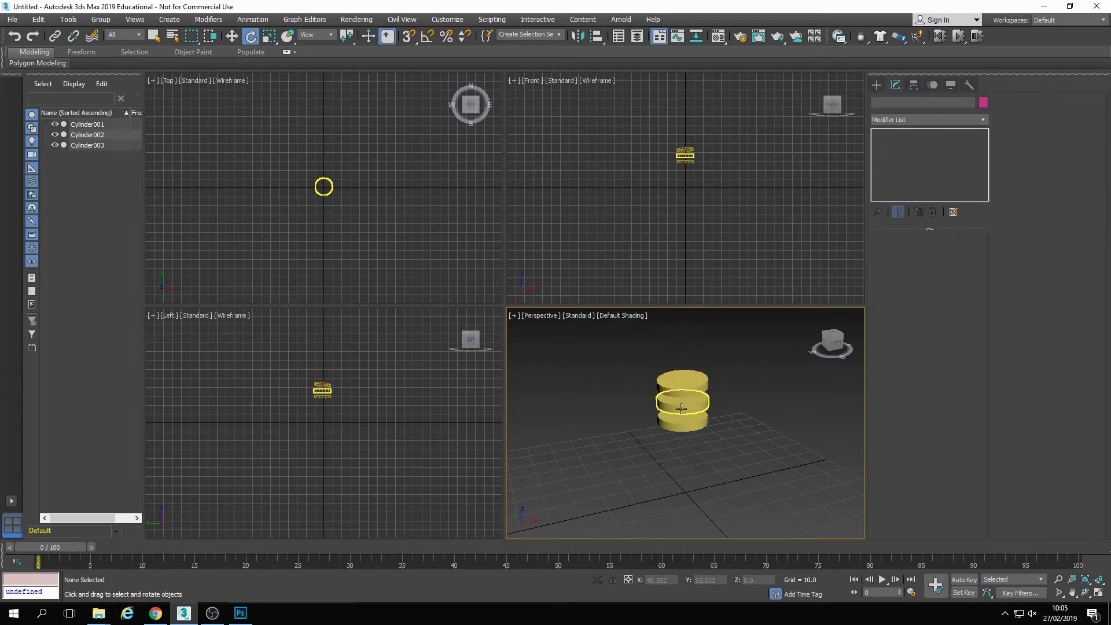
drag(658, 401, 724, 439)
click(714, 442)
click(671, 419)
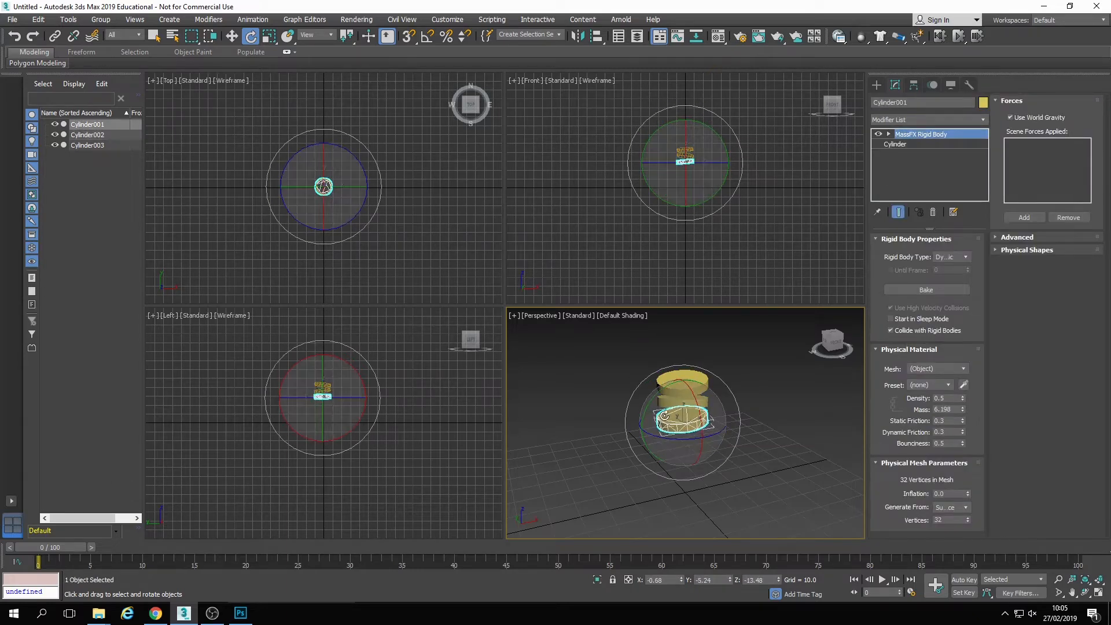
- Run the MassFX simulation on the three stacked cylinders and reset it to the start
click(766, 383)
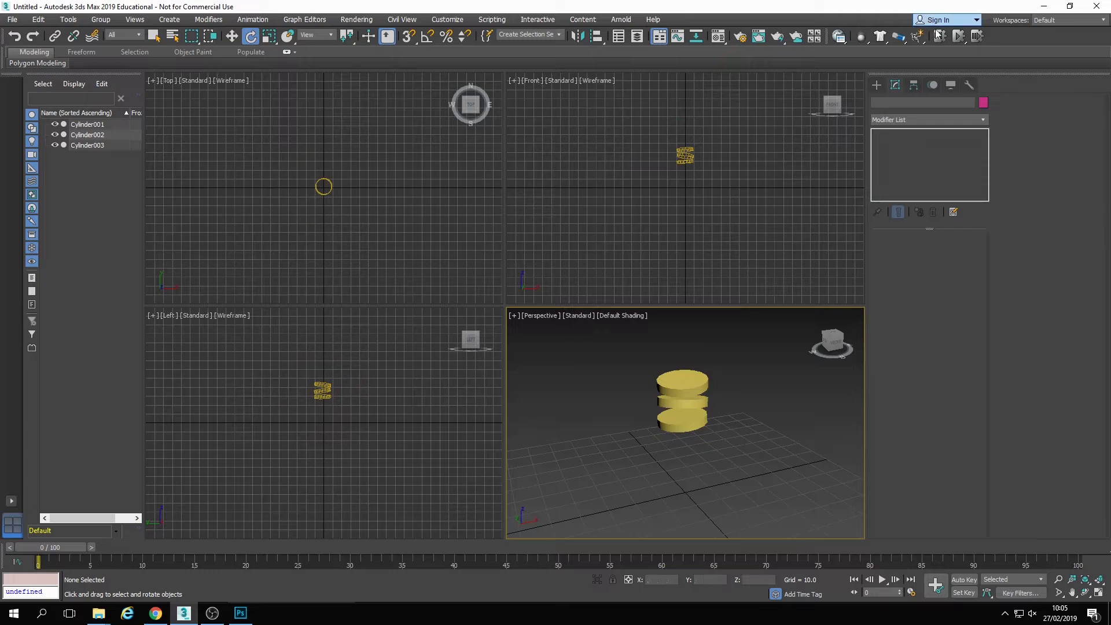
key(slash)
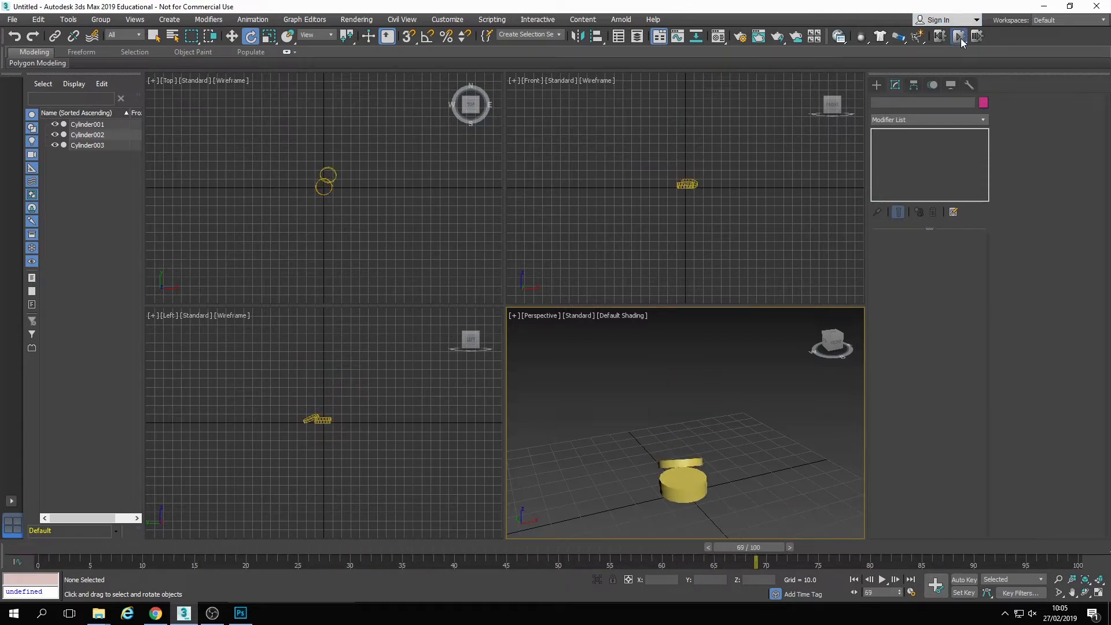
click(940, 39)
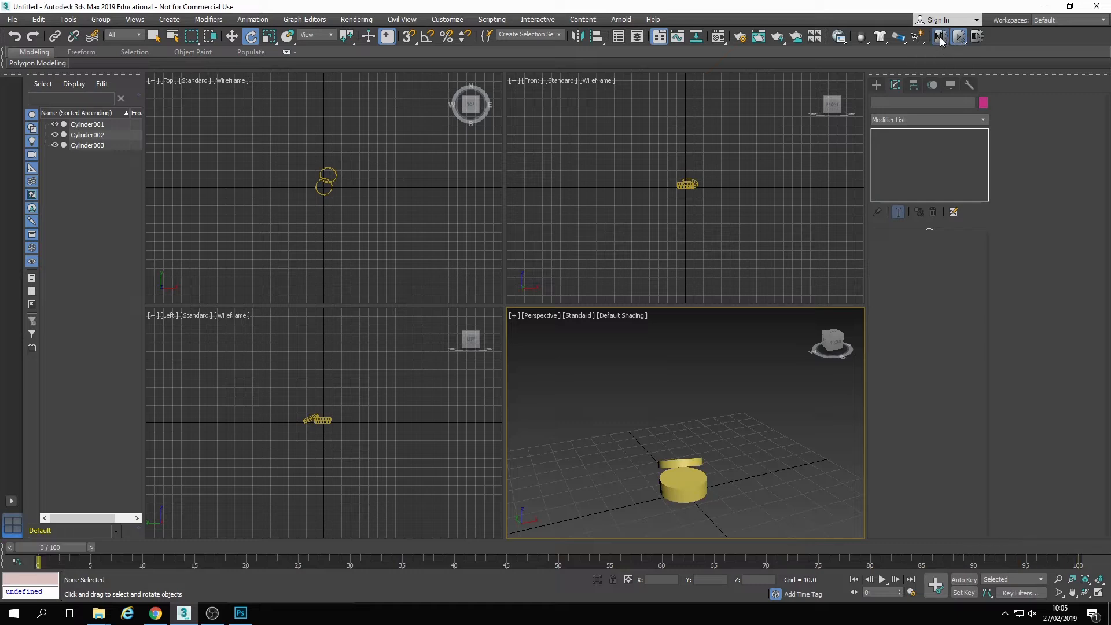
- Clone the three tilted cylinders upward into a stack of nine and run the simulation
drag(730, 443, 753, 450)
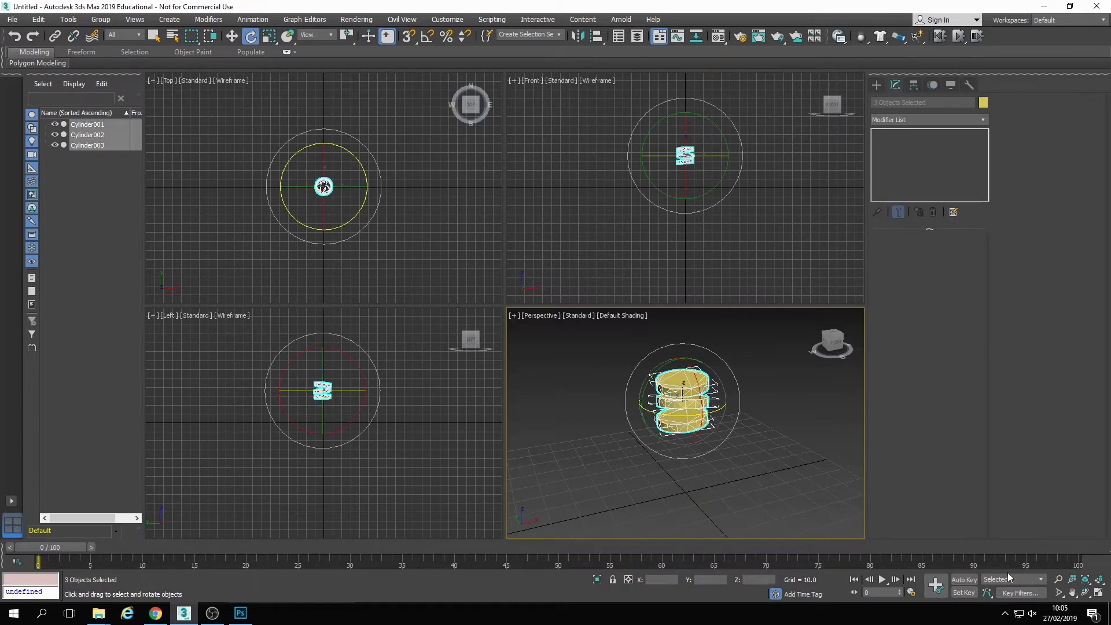
middle_drag(669, 385, 672, 417)
right_click(695, 412)
click(721, 421)
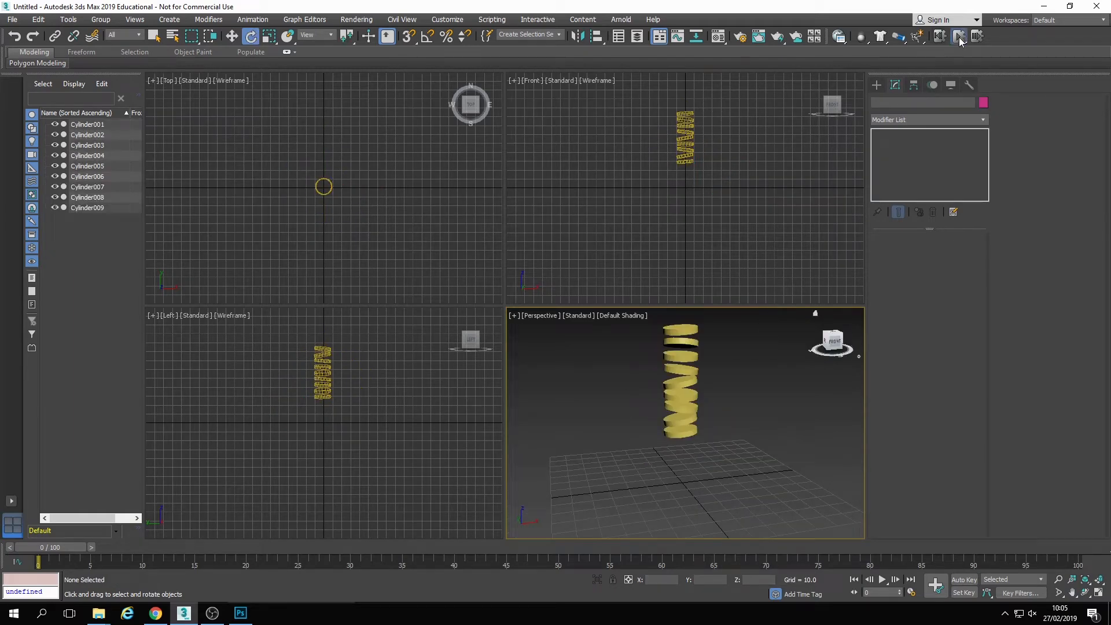
click(959, 41)
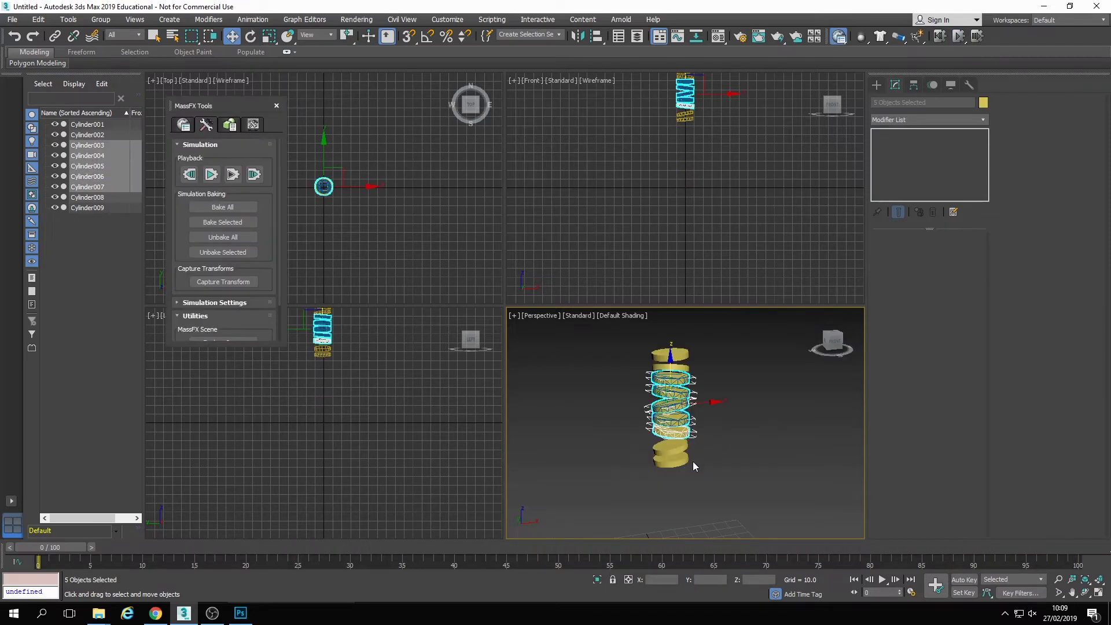
- Lower the top three cylinders slightly toward the rest of the stack
click(640, 404)
drag(694, 385, 695, 385)
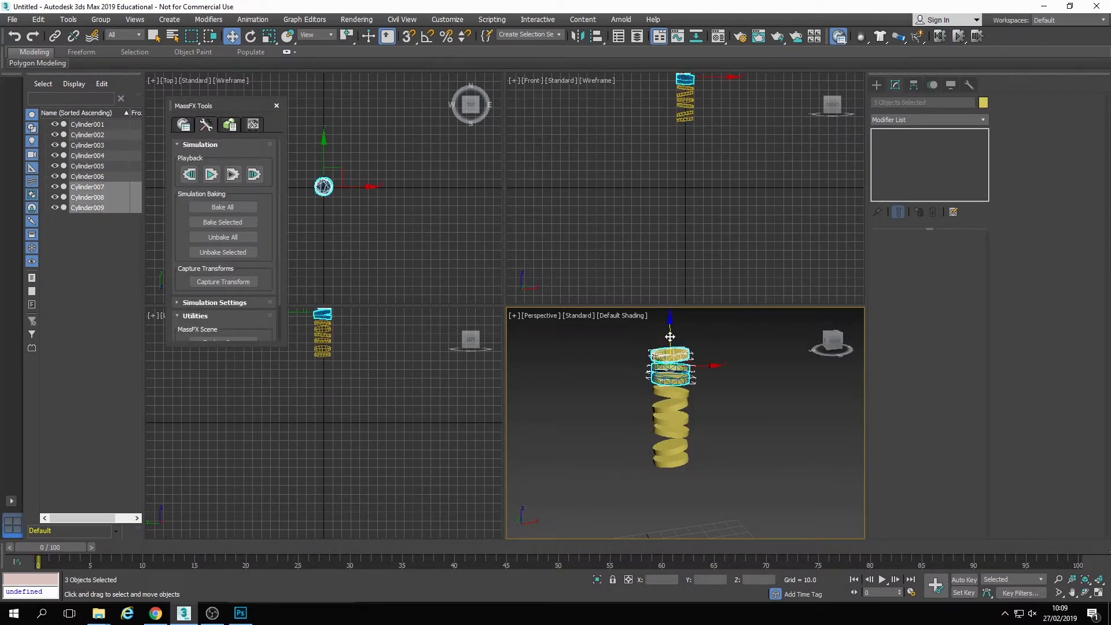
click(766, 363)
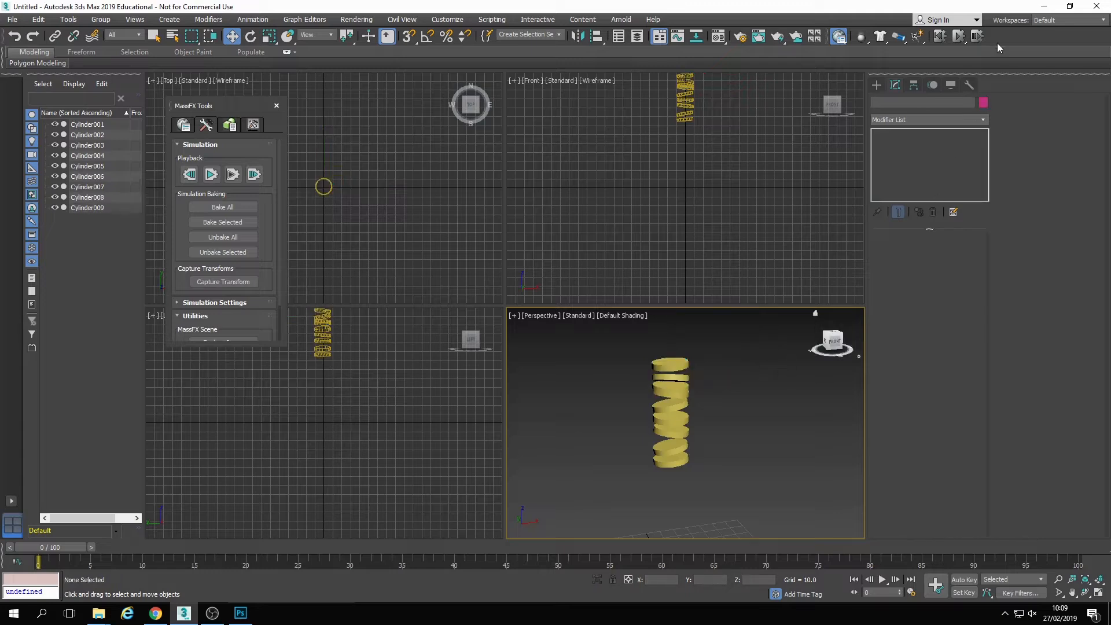
- Run the simulation on the nine-cylinder stack and examine how the discs land on the grid
click(960, 37)
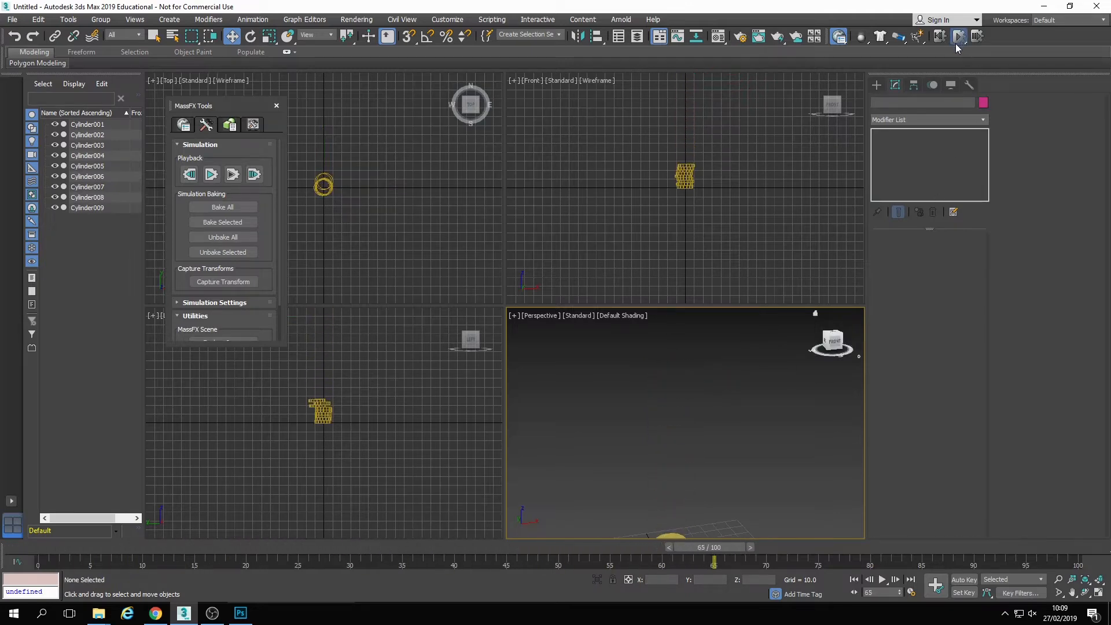
click(1070, 594)
drag(693, 417, 701, 301)
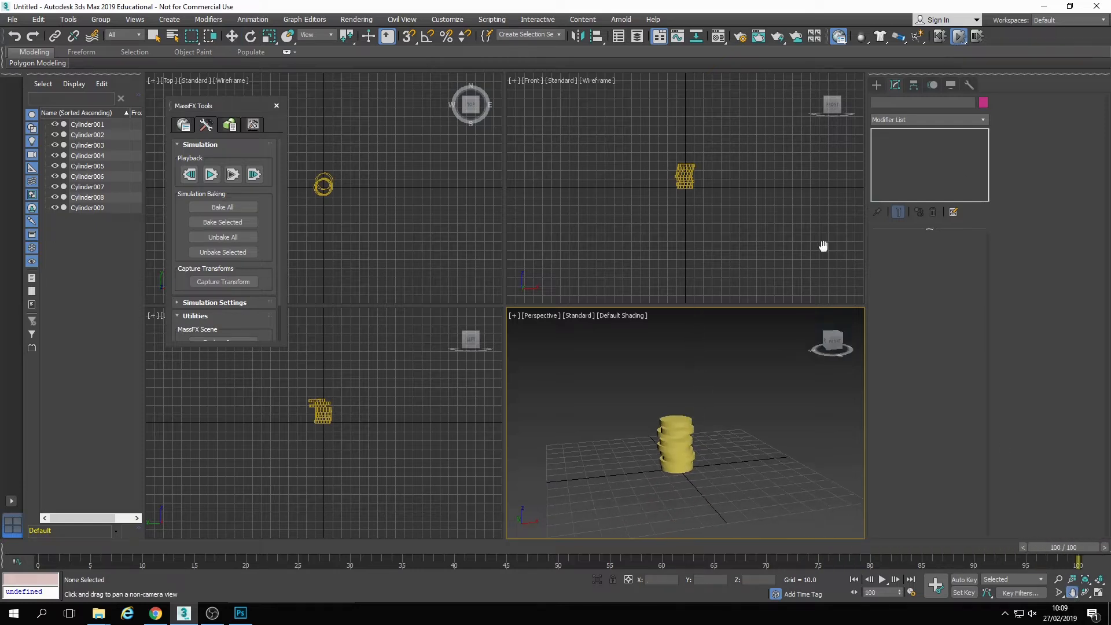
click(959, 37)
- Bake all rigid bodies to keyframes and shorten the animation range to end at frame 60
click(224, 207)
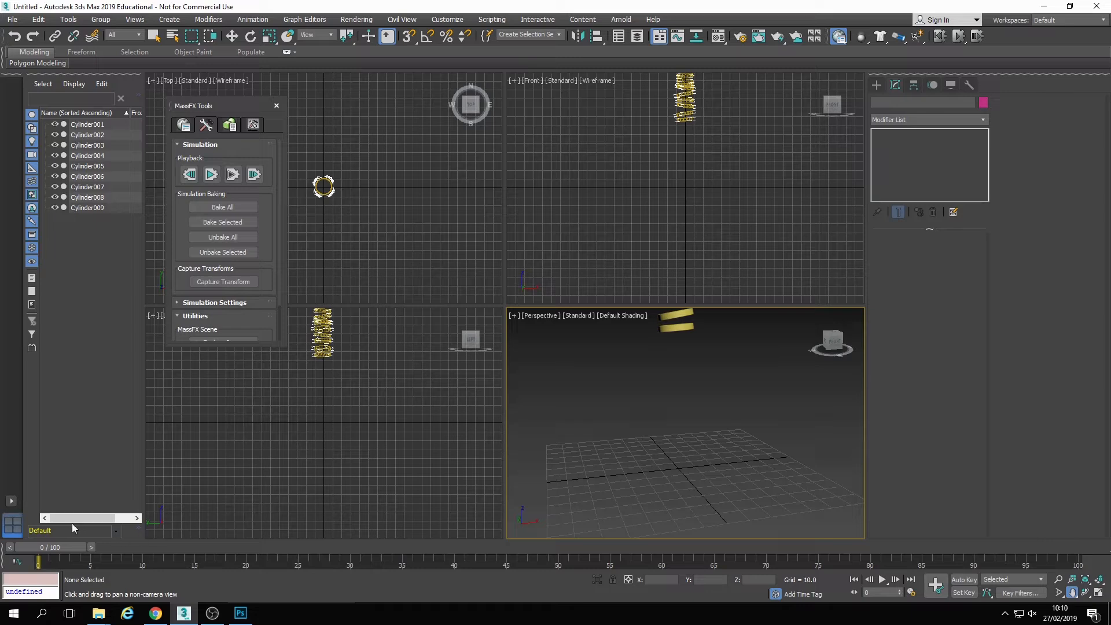
drag(48, 551, 659, 575)
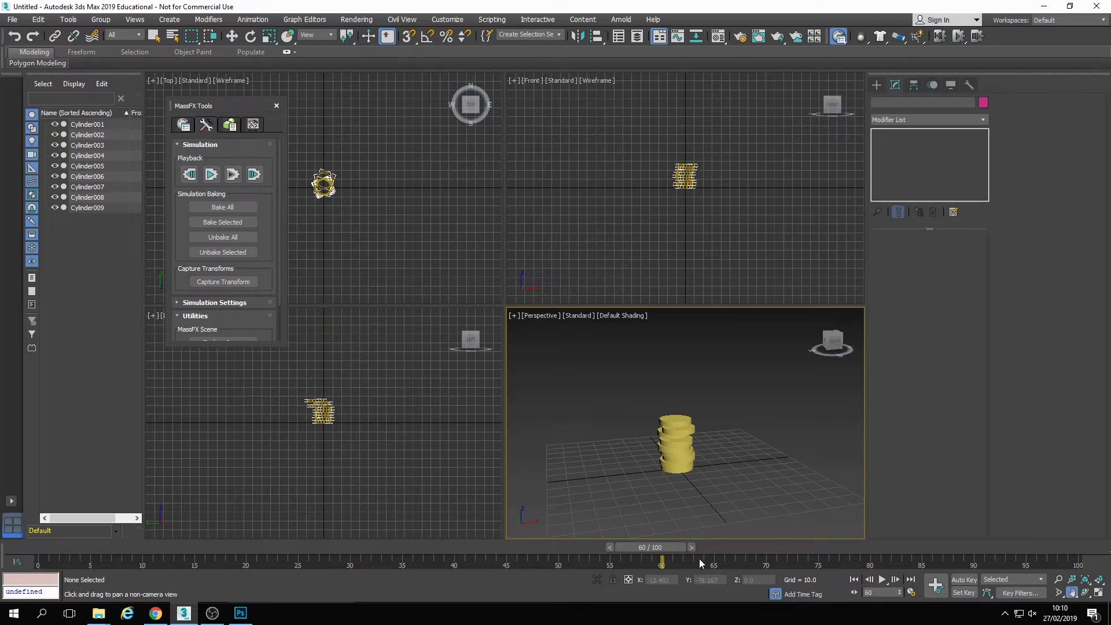
ctrl+alt+right_drag(583, 561, 971, 565)
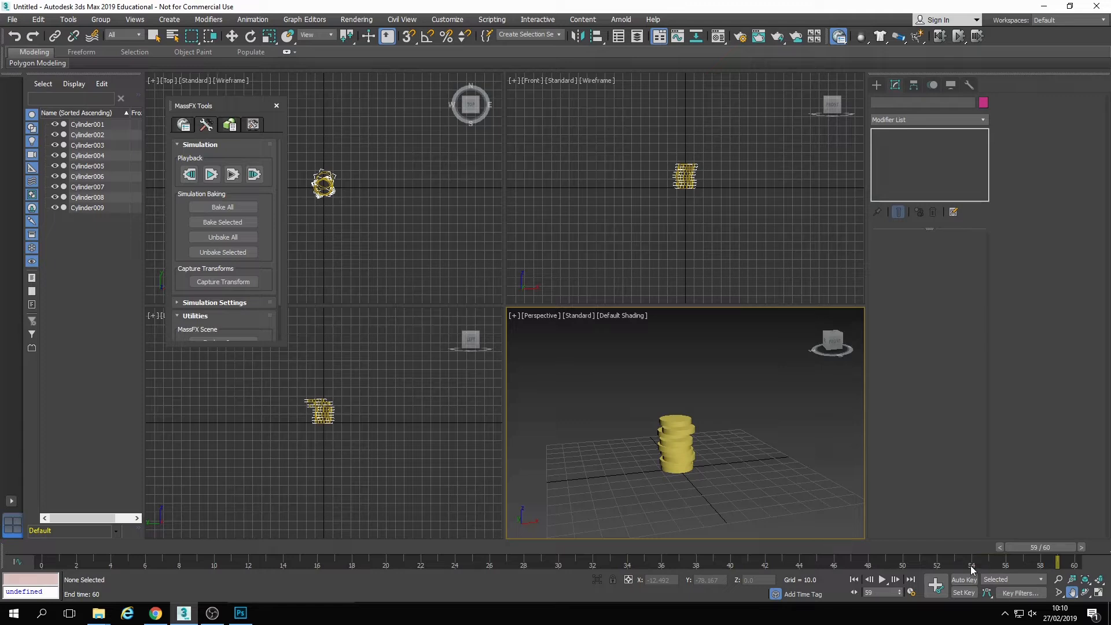
- Play the baked animation of the falling discs from frame 0
drag(1046, 547, 13, 521)
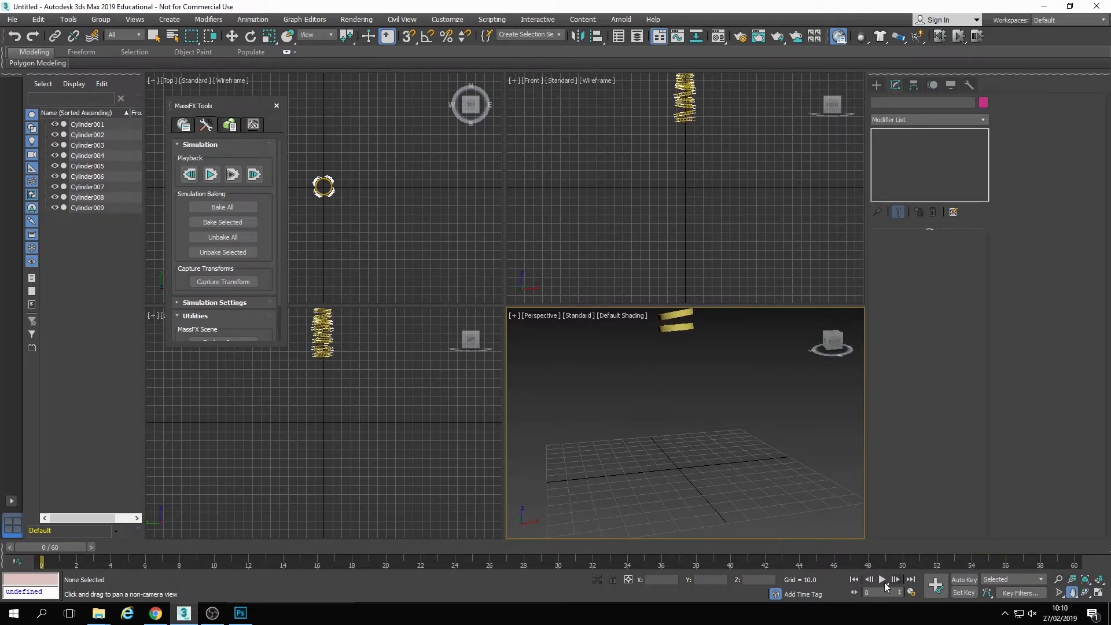
click(883, 580)
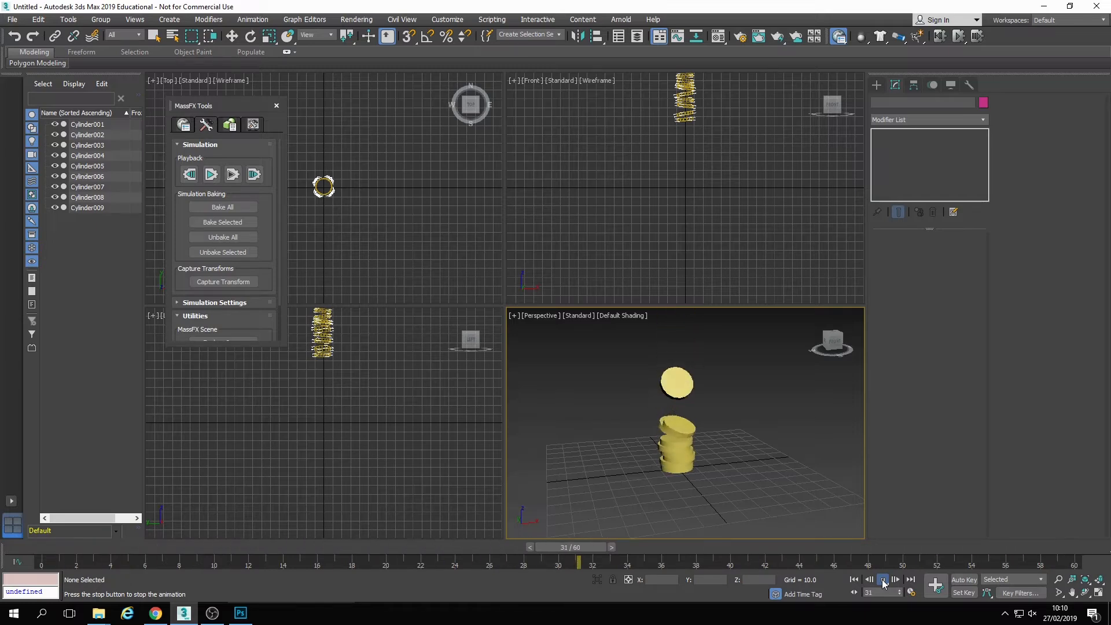
click(882, 580)
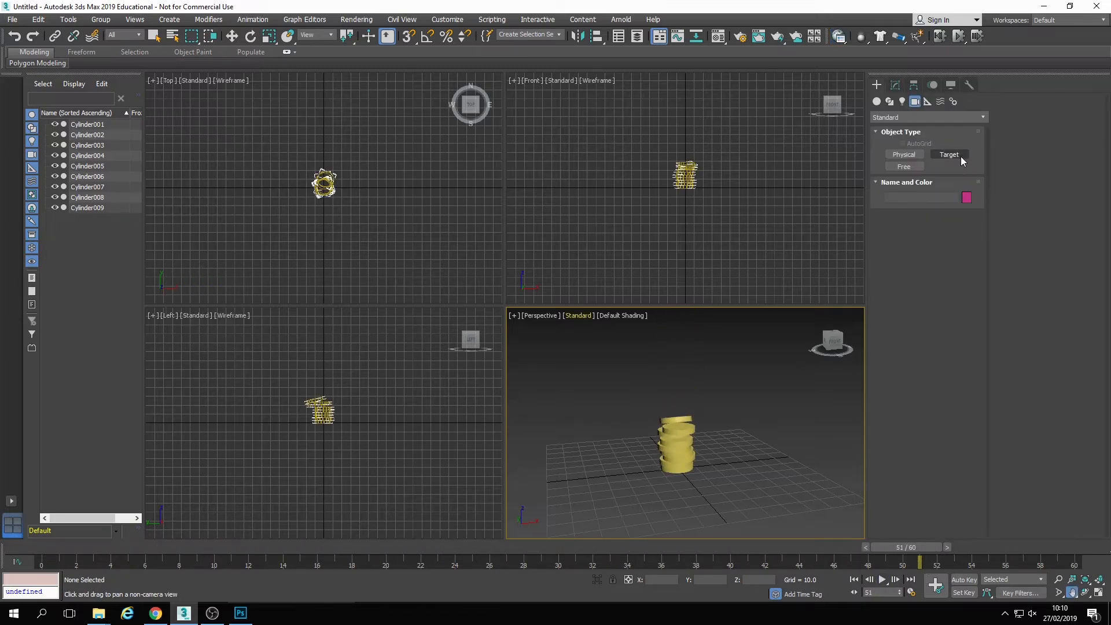
- Create a target camera level with the coin stack, placing the camera at X 154.545, Y 0, Z 0 and its target at the origin
click(959, 154)
drag(424, 186, 324, 186)
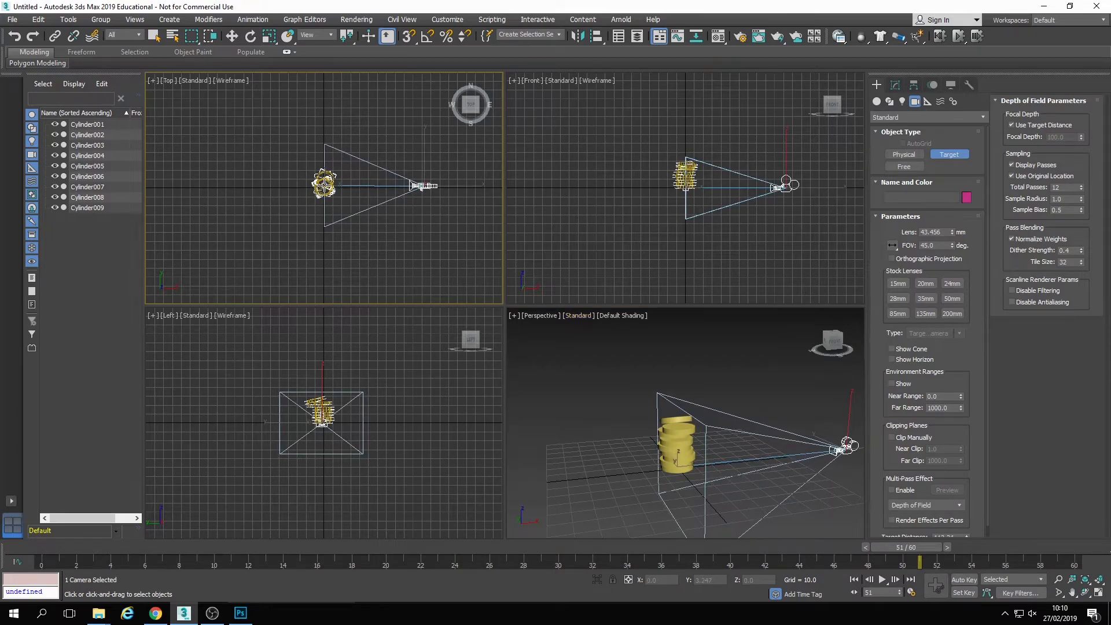
key(w)
key(F12)
right_click(543, 283)
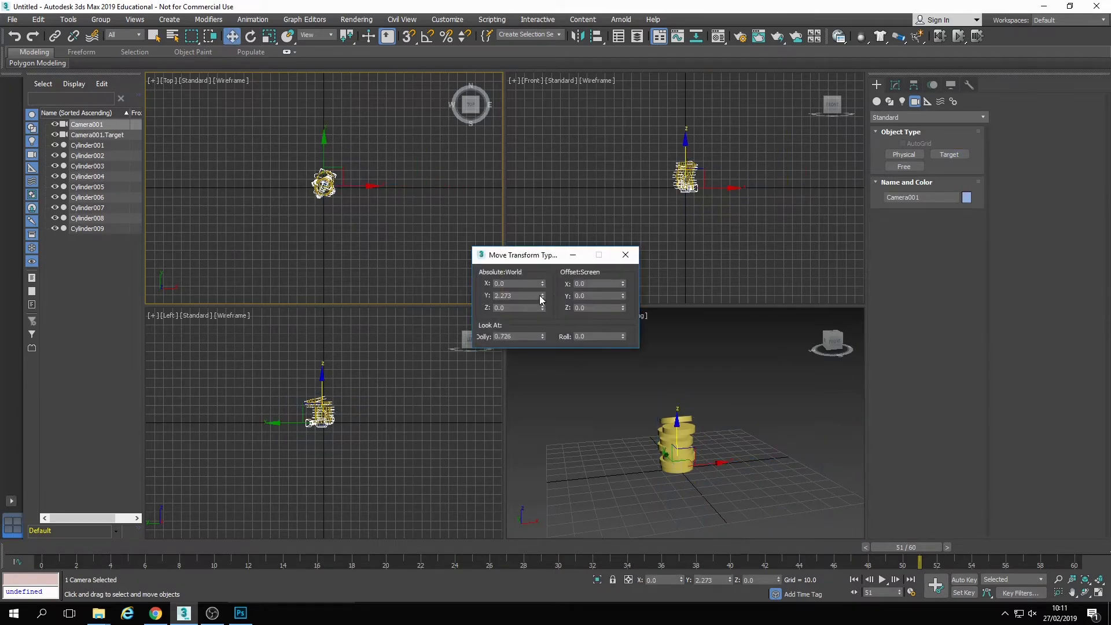
right_click(543, 296)
drag(542, 283, 629, 158)
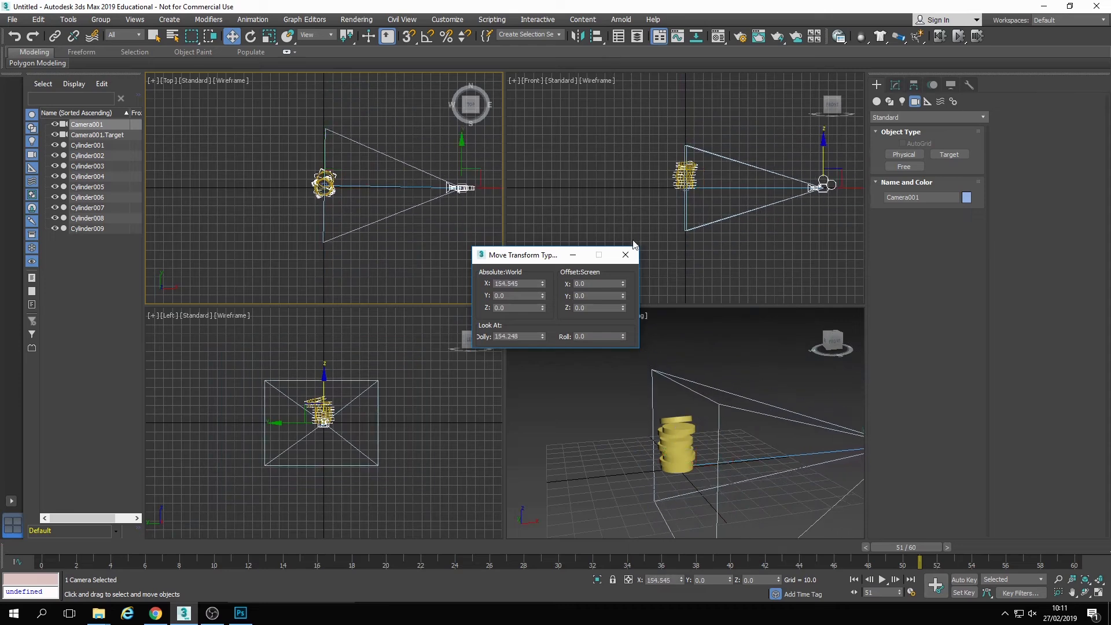
click(325, 188)
key(F12)
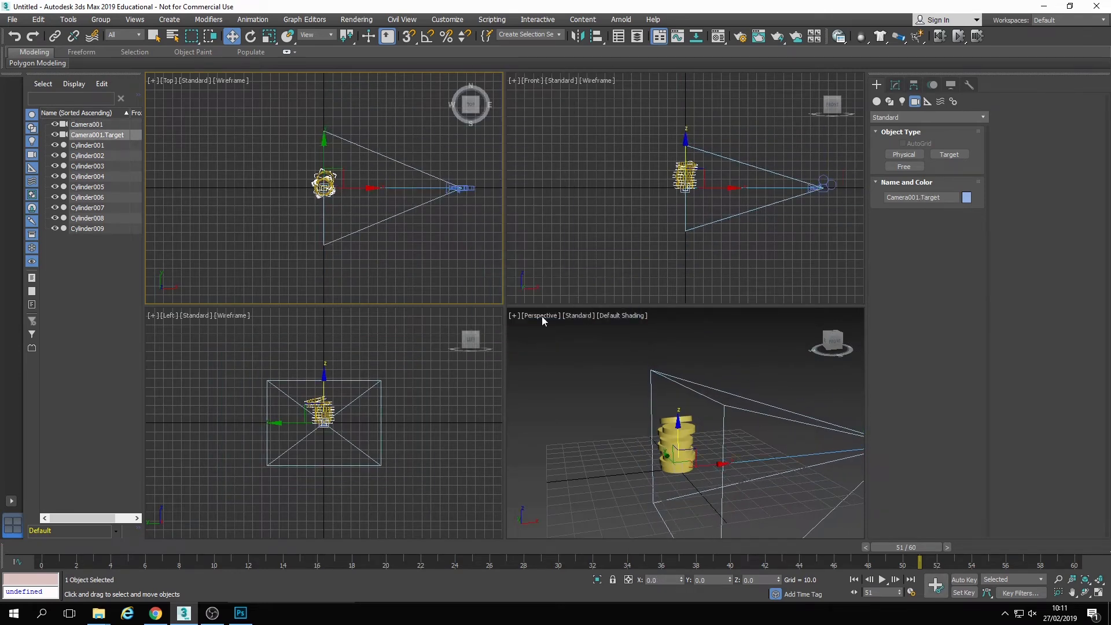
- Switch the Perspective viewport to Camera001 and truck the camera up about 33 units so the stack sits lower in frame
right_click(543, 315)
click(541, 316)
mouse_move(578, 327)
click(741, 327)
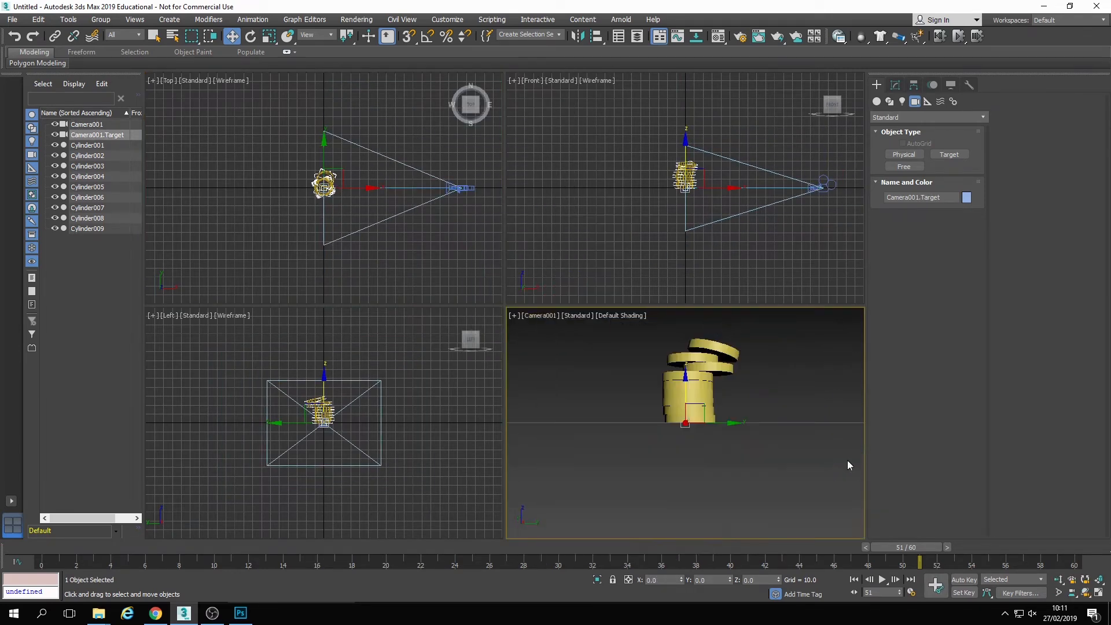
click(1072, 593)
drag(692, 370, 689, 462)
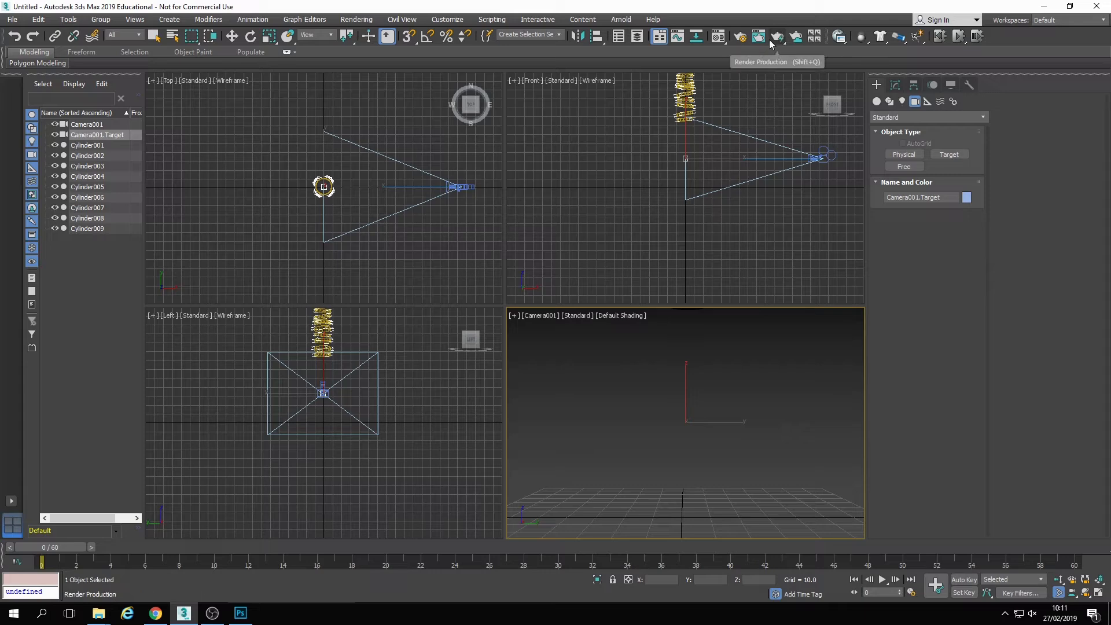
- Set the render output size to 512 by 512 pixels
click(740, 36)
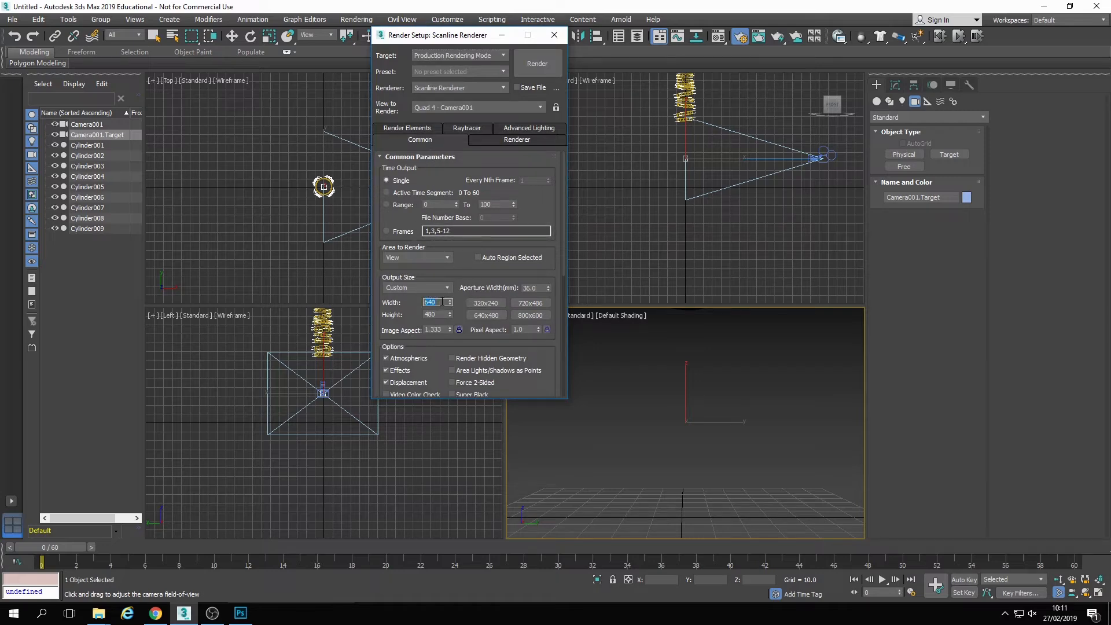
key(Tab)
text(5)
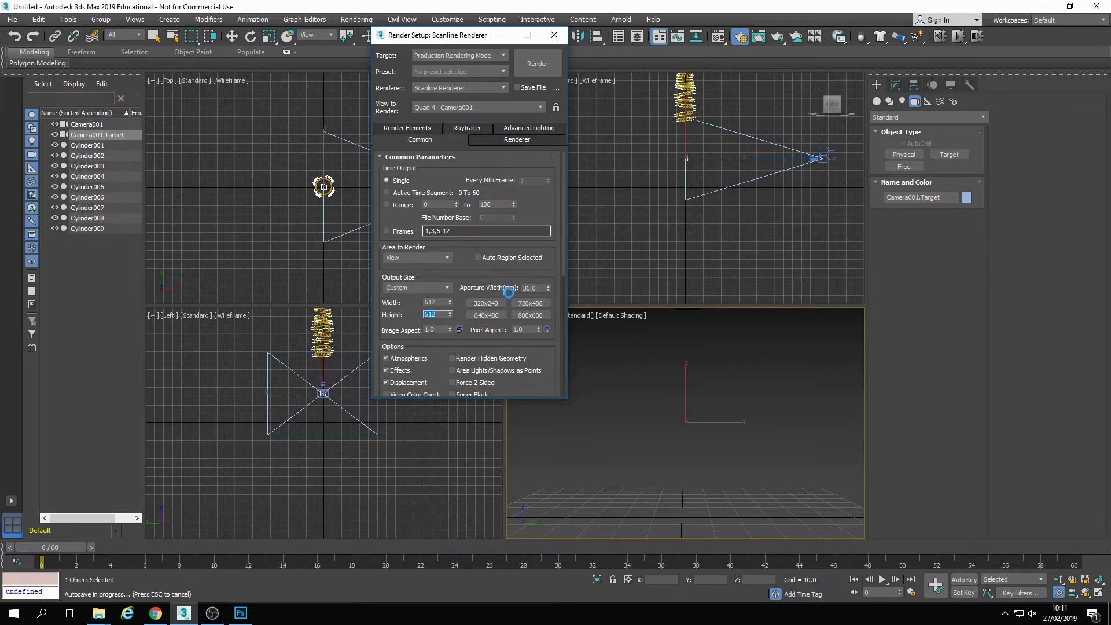
click(563, 37)
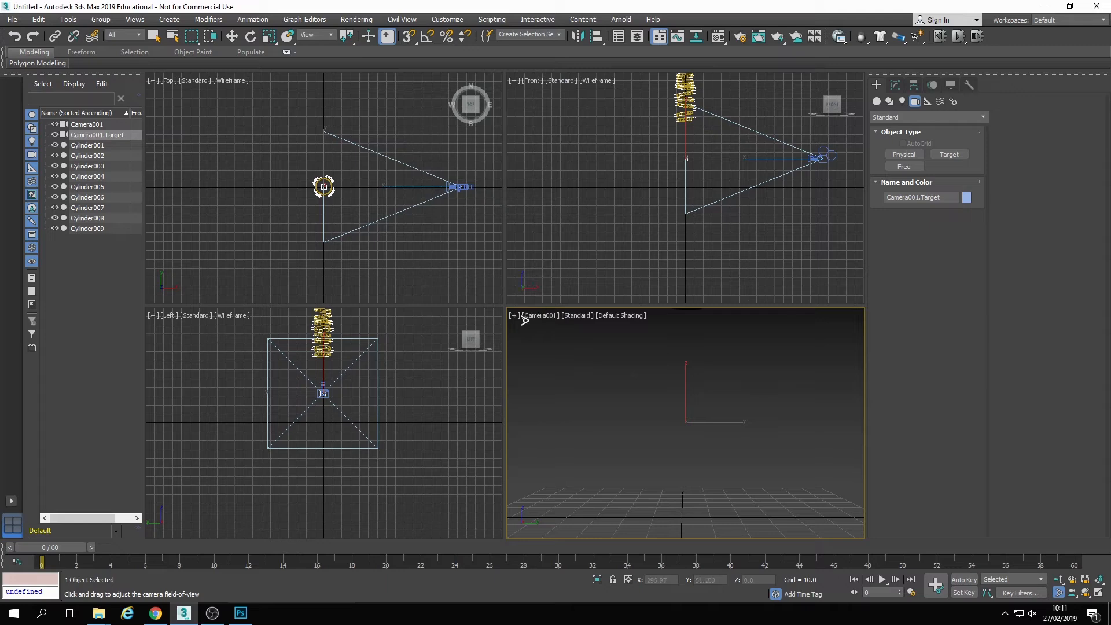
- Show safe frames in the Camera001 viewport
click(517, 317)
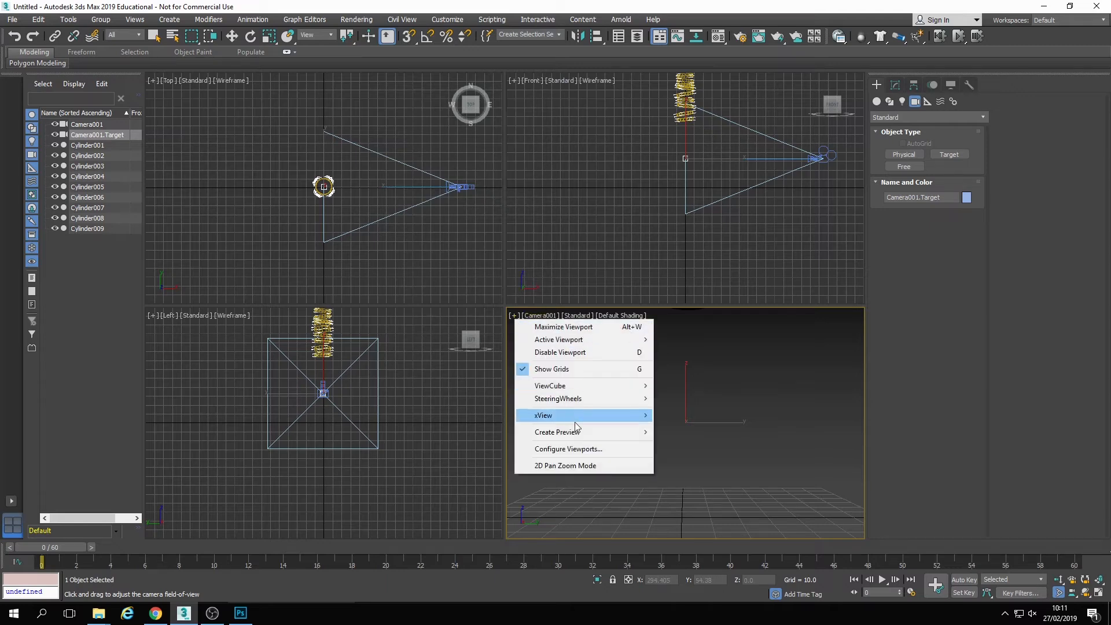
click(616, 447)
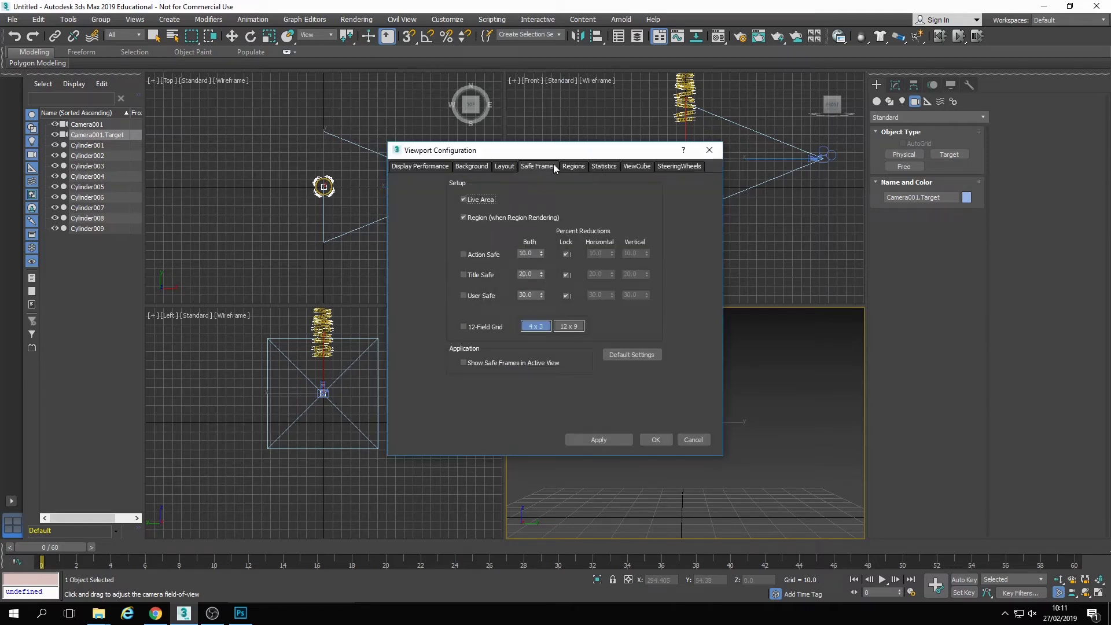
click(475, 364)
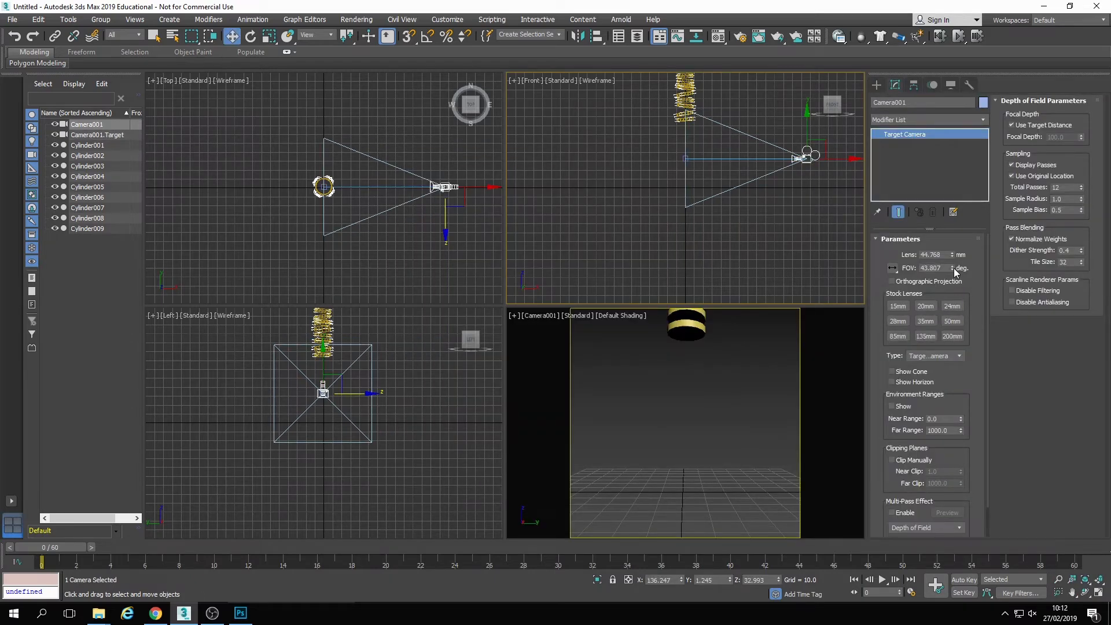
- Narrow the camera's field of view to 31.807 degrees and scrub through the animation to check the framing
drag(953, 267, 962, 274)
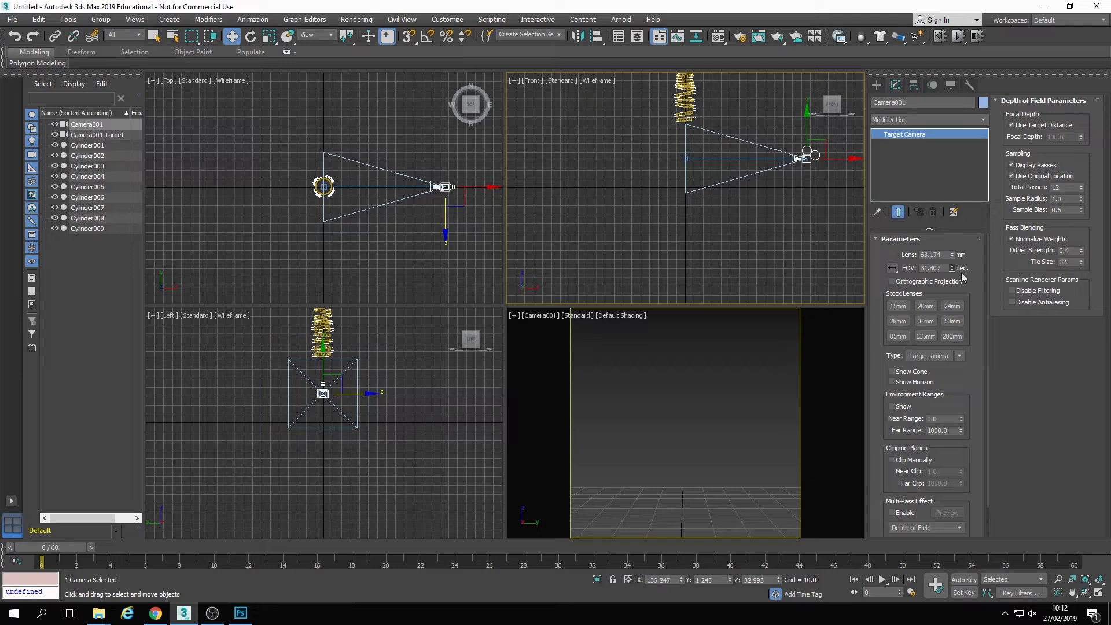
drag(61, 548, 640, 550)
drag(661, 593, 55, 550)
key(w)
- Start choosing a render output file and create a new folder named coins inside Downloads
click(742, 36)
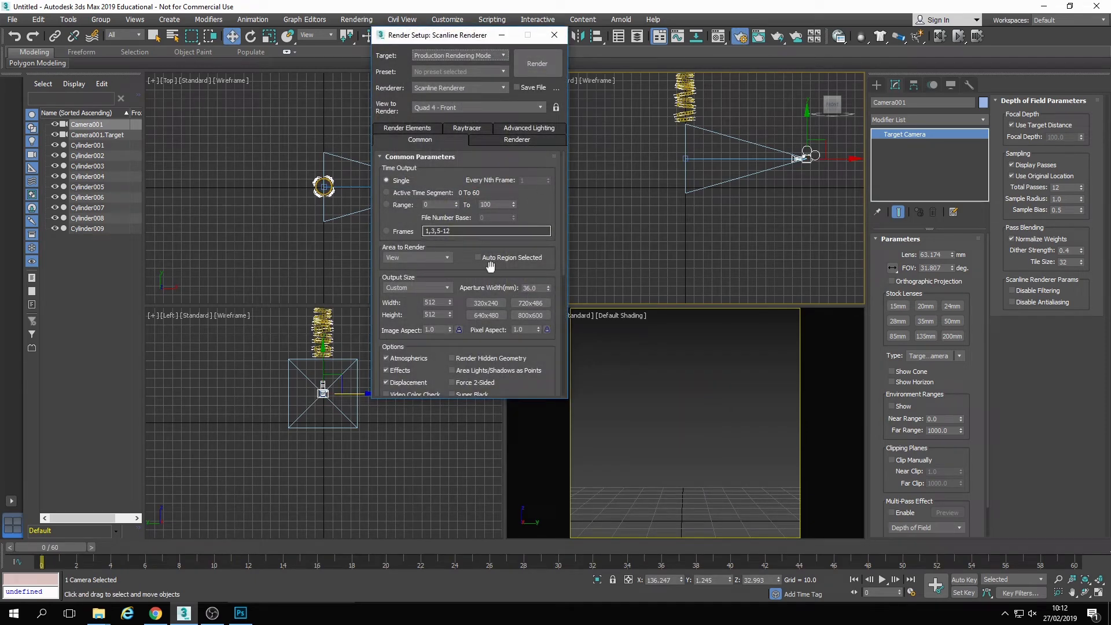
drag(541, 380, 539, 207)
scroll(539, 207, down, 3)
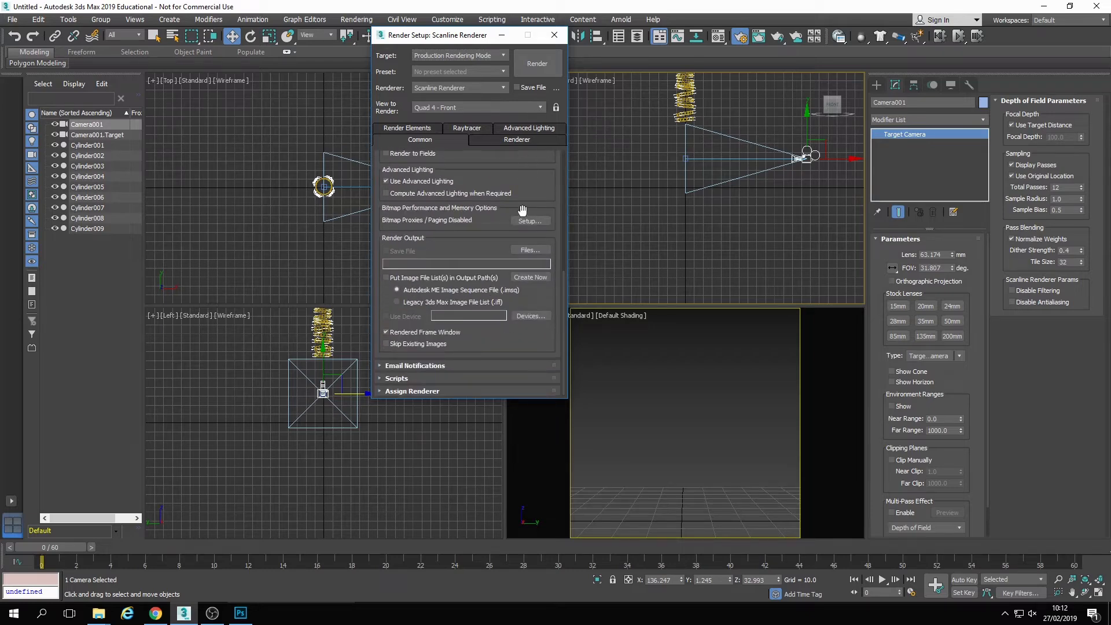
click(536, 250)
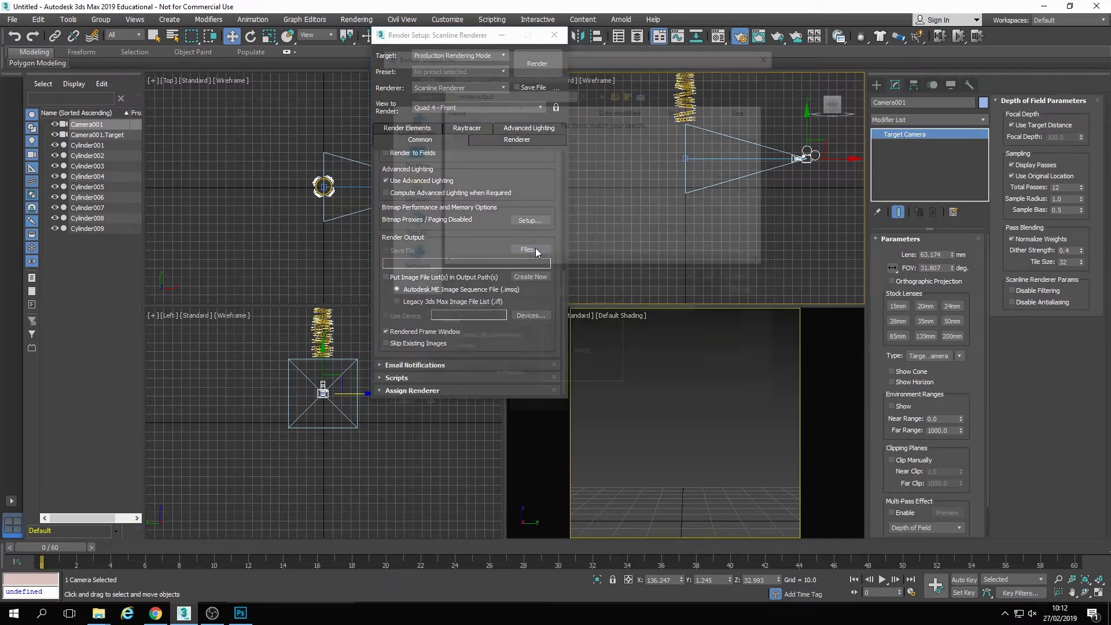
click(421, 130)
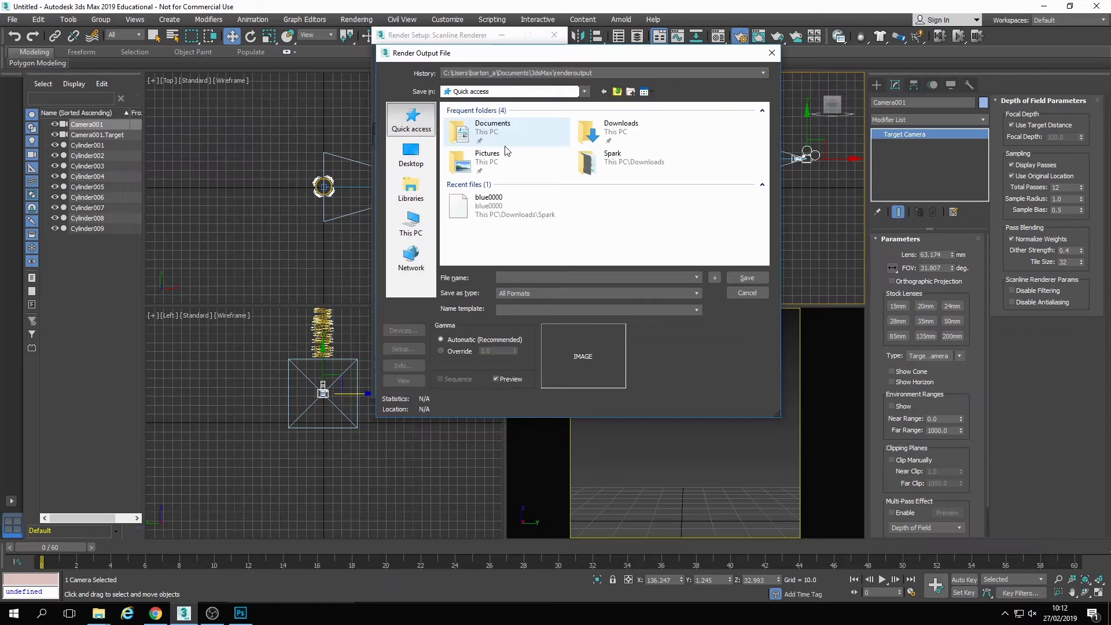
click(630, 135)
double_click(630, 134)
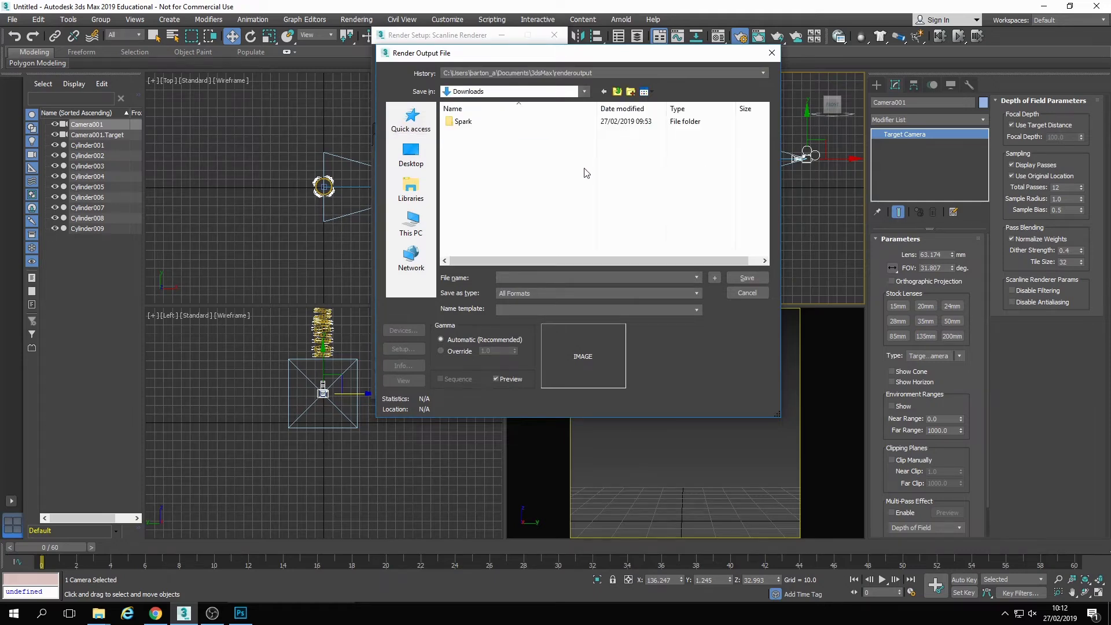
click(631, 91)
text(coins)
key(Return)
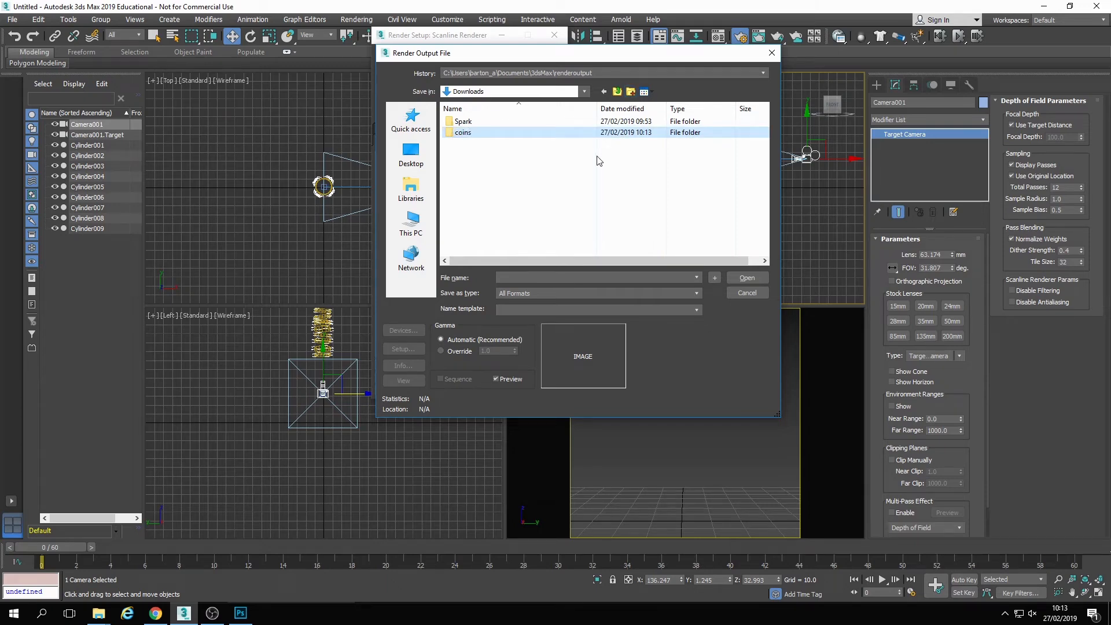
- Set the render output to a PNG file named drop in the coins folder, using RGB 24 bit with alpha channel
double_click(465, 133)
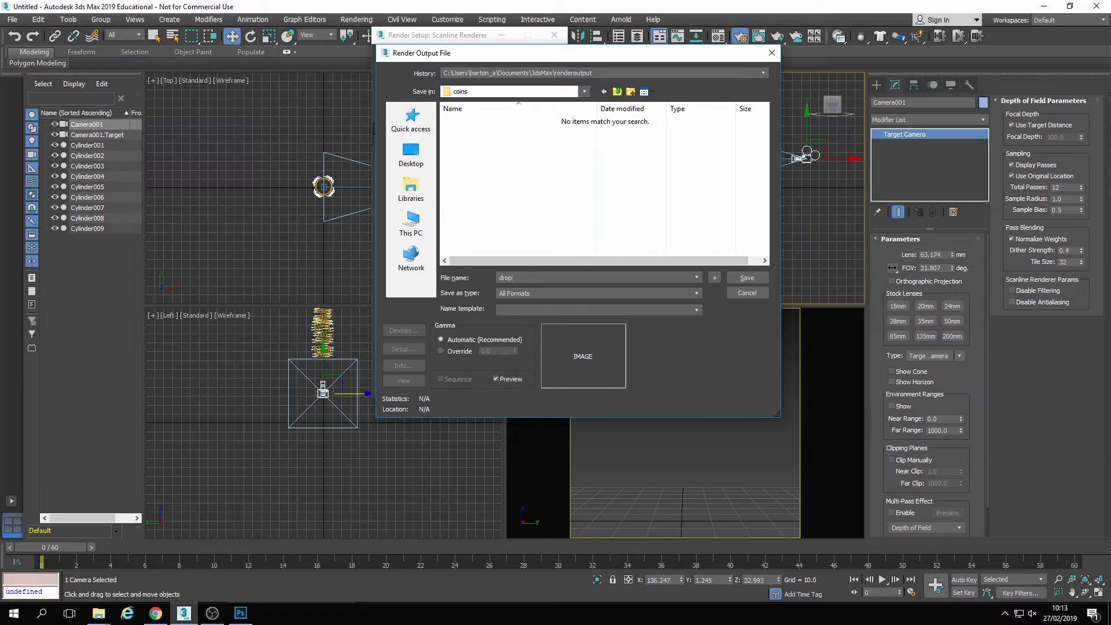
click(541, 292)
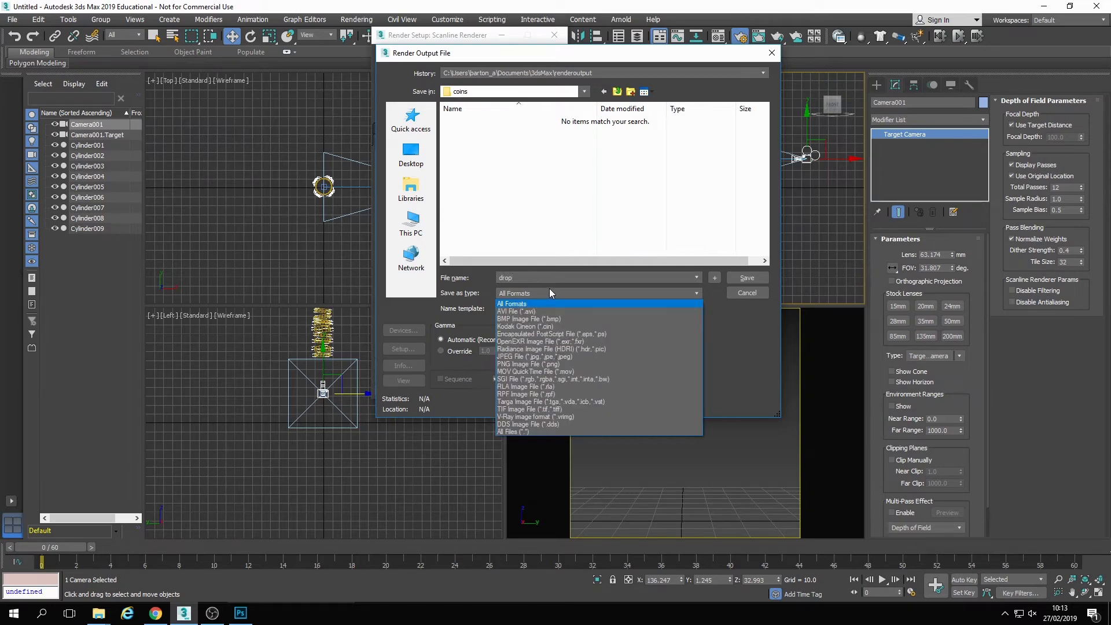
click(542, 366)
click(747, 278)
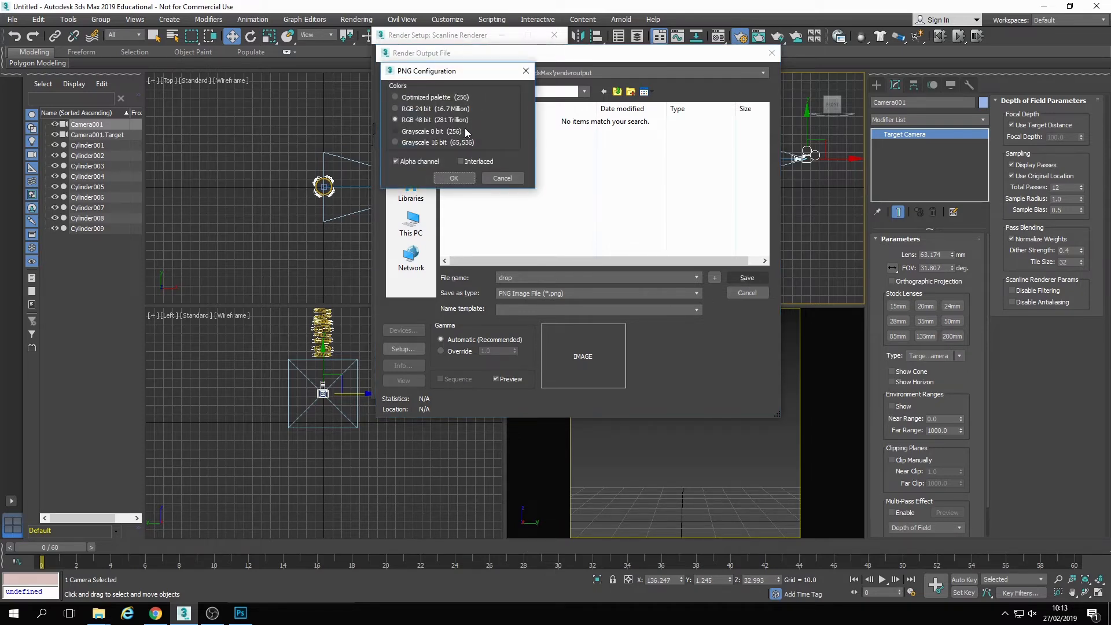
click(416, 109)
click(454, 178)
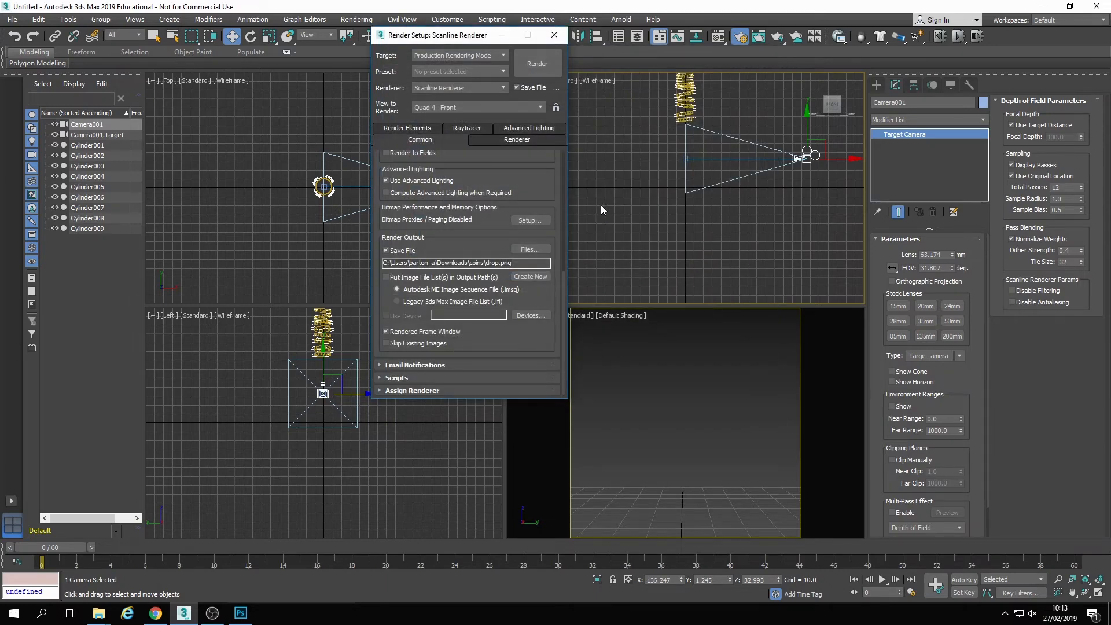
- Render a single frame of the Front view and close the result
click(538, 65)
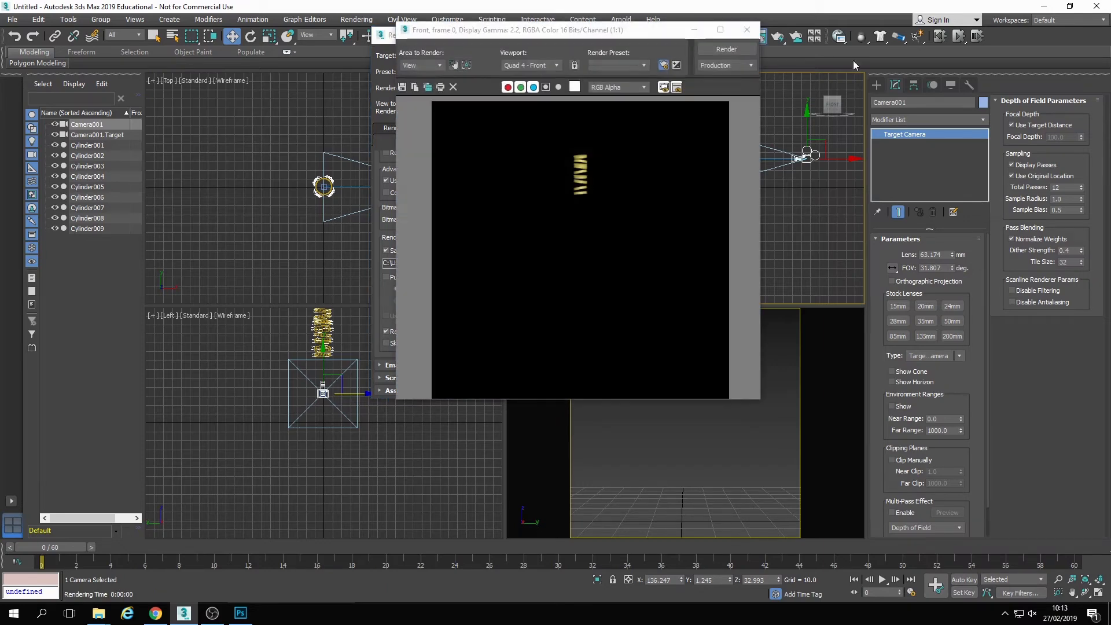
click(746, 30)
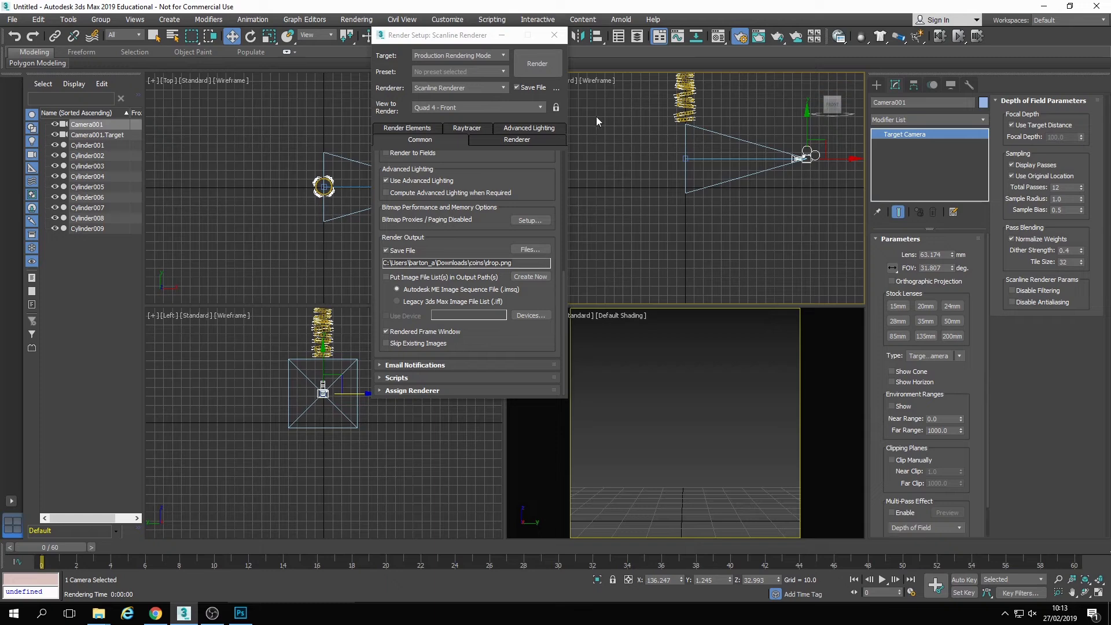
- Set the render to cover the active time segment 0 to 60 and lock it to the Camera001 view
drag(524, 177, 536, 235)
scroll(484, 263, up, 5)
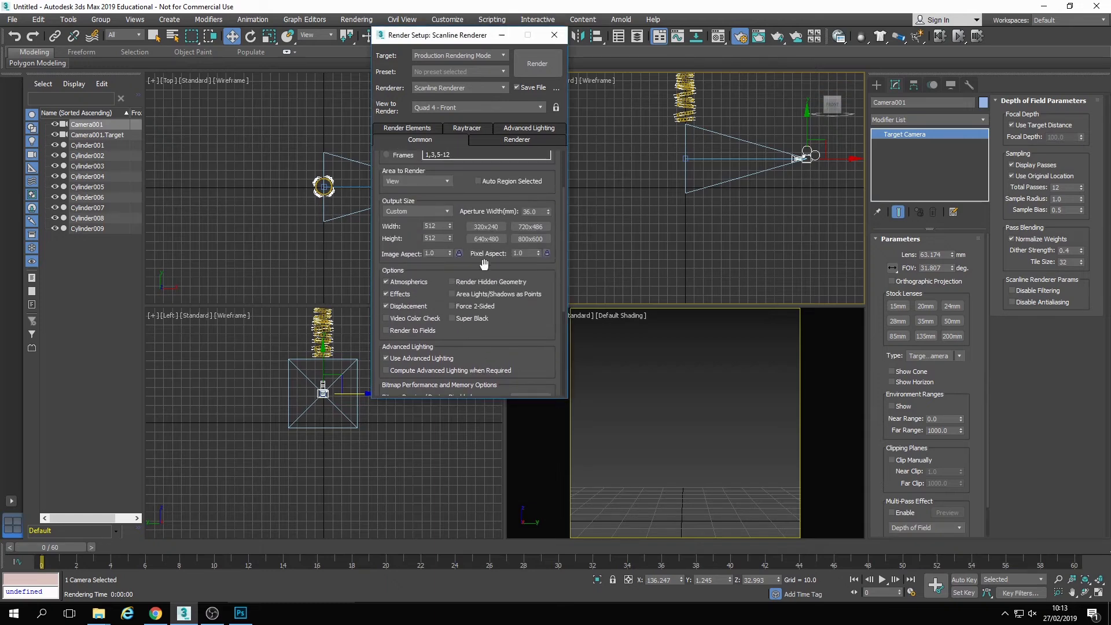
click(397, 198)
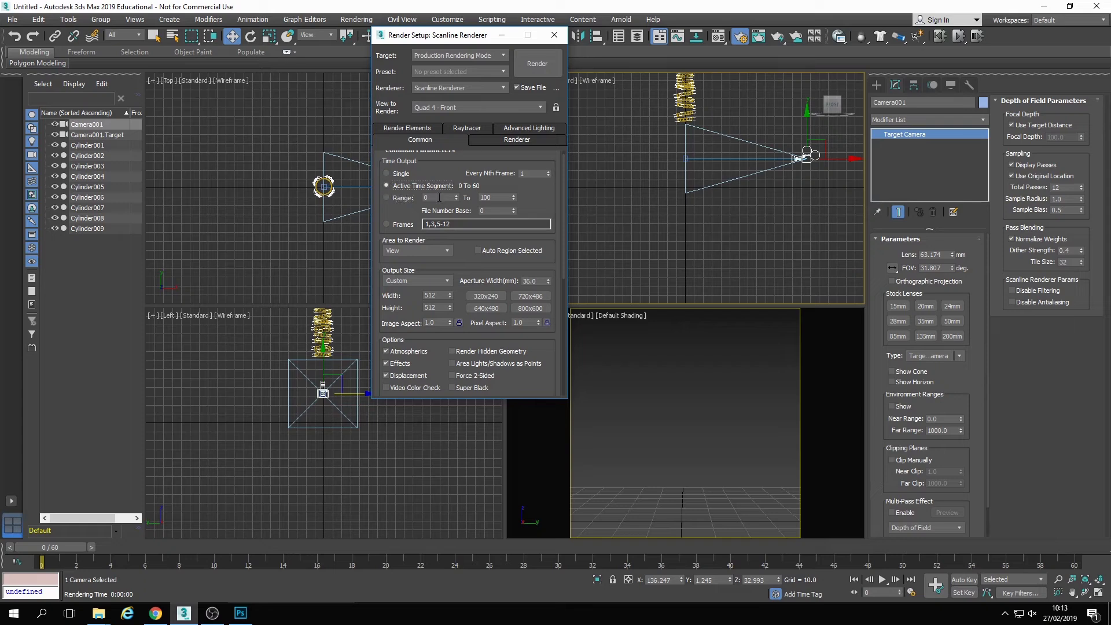
click(530, 107)
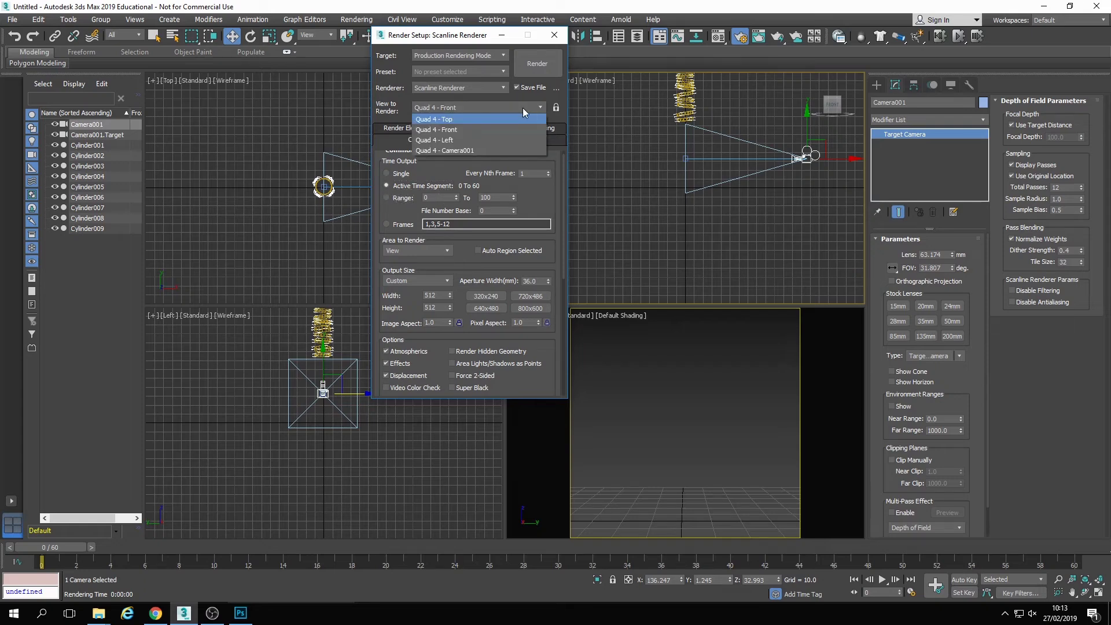
click(488, 148)
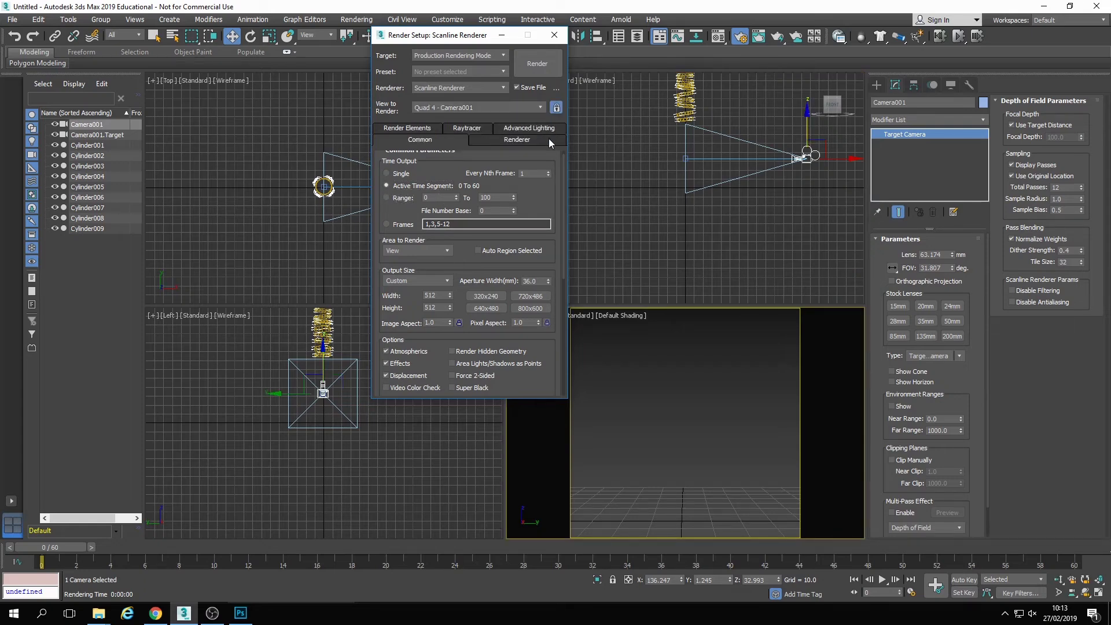
- Render the animation sequence and inspect its alpha channel in the rendered frame window
click(538, 63)
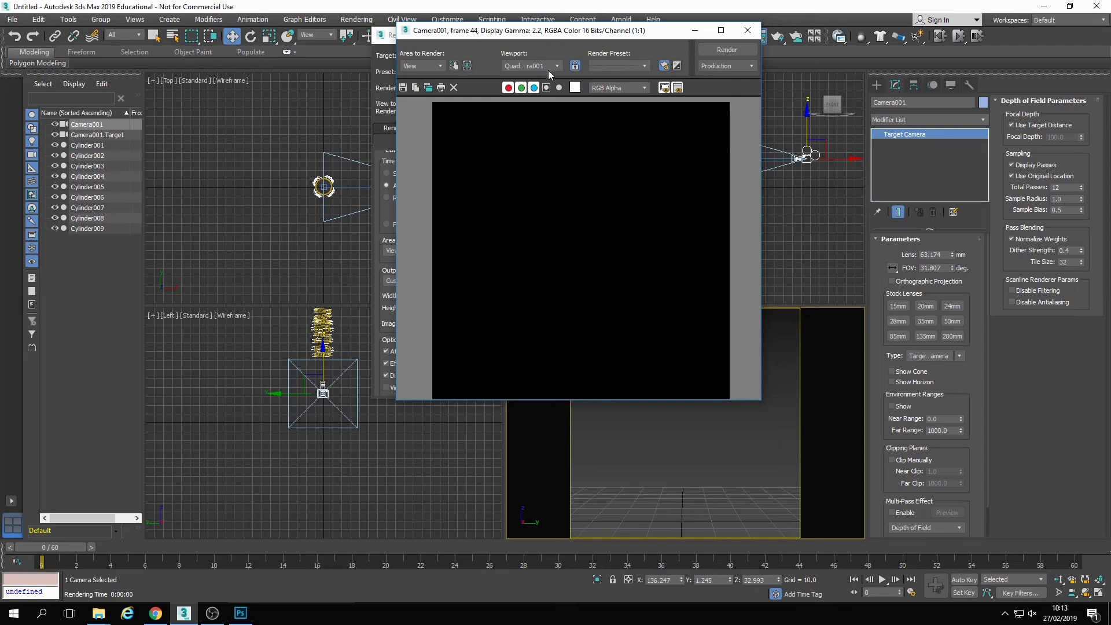
click(547, 88)
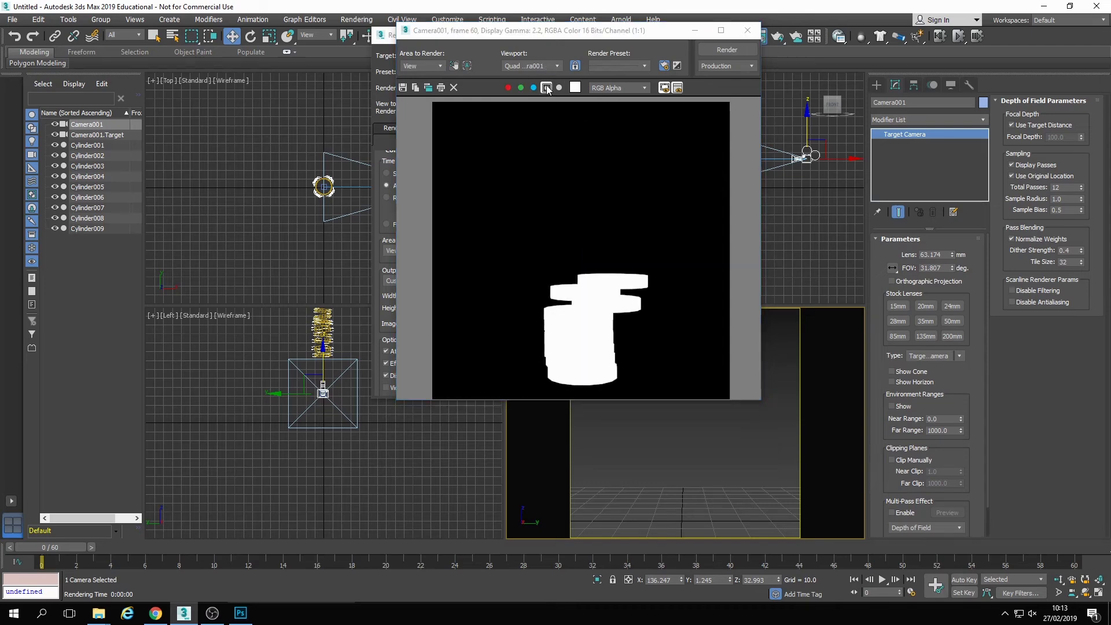
click(747, 30)
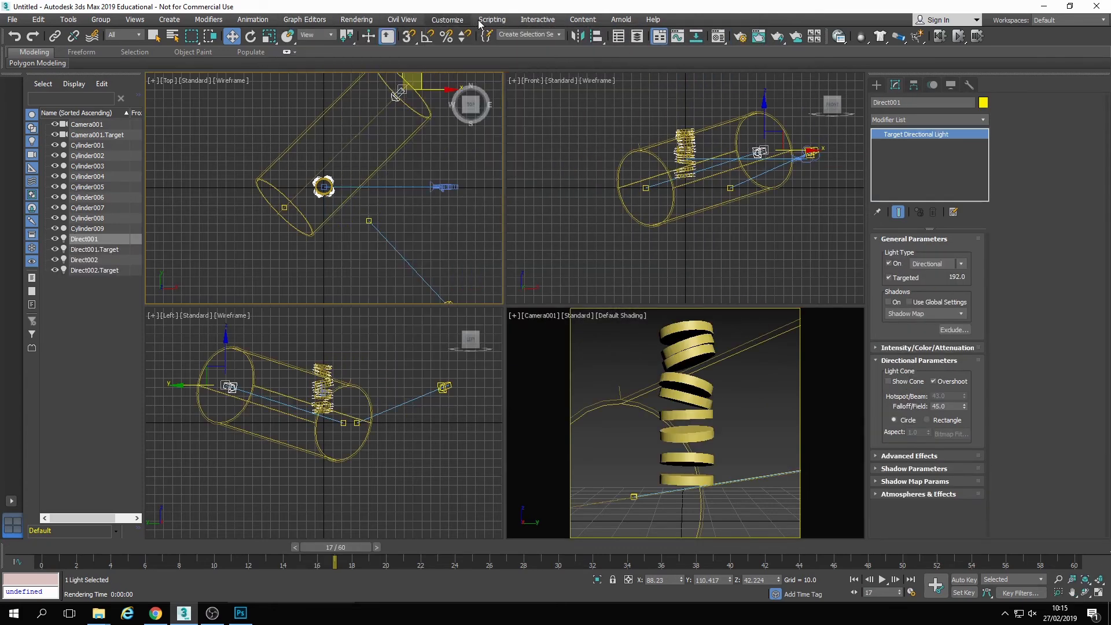
- Open the RAM Player for reviewing rendered media
click(653, 19)
mouse_move(629, 24)
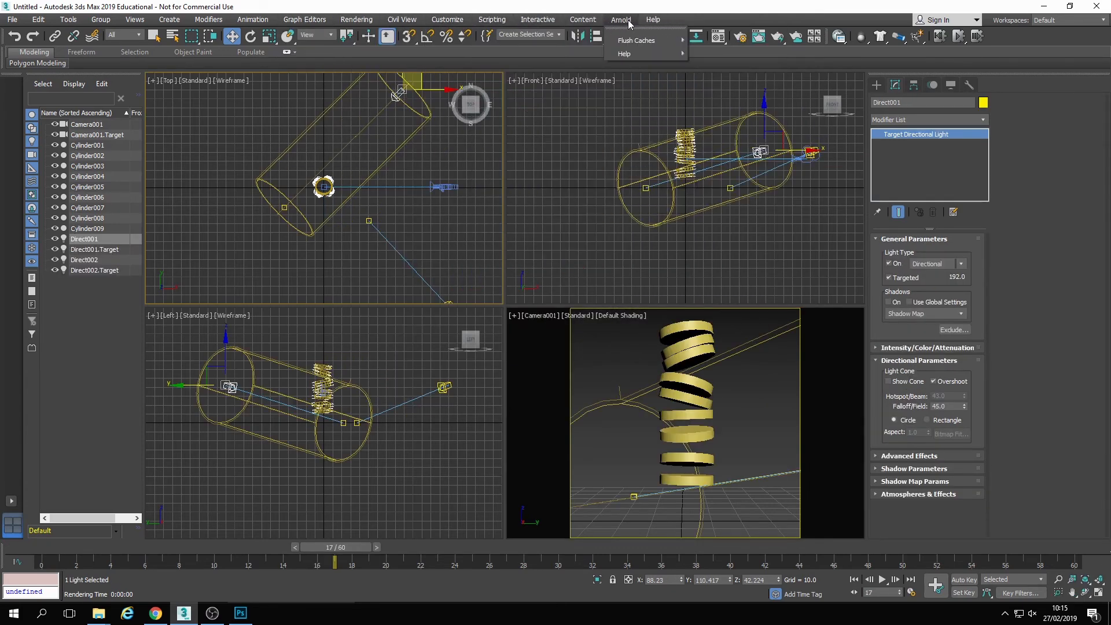
mouse_move(533, 20)
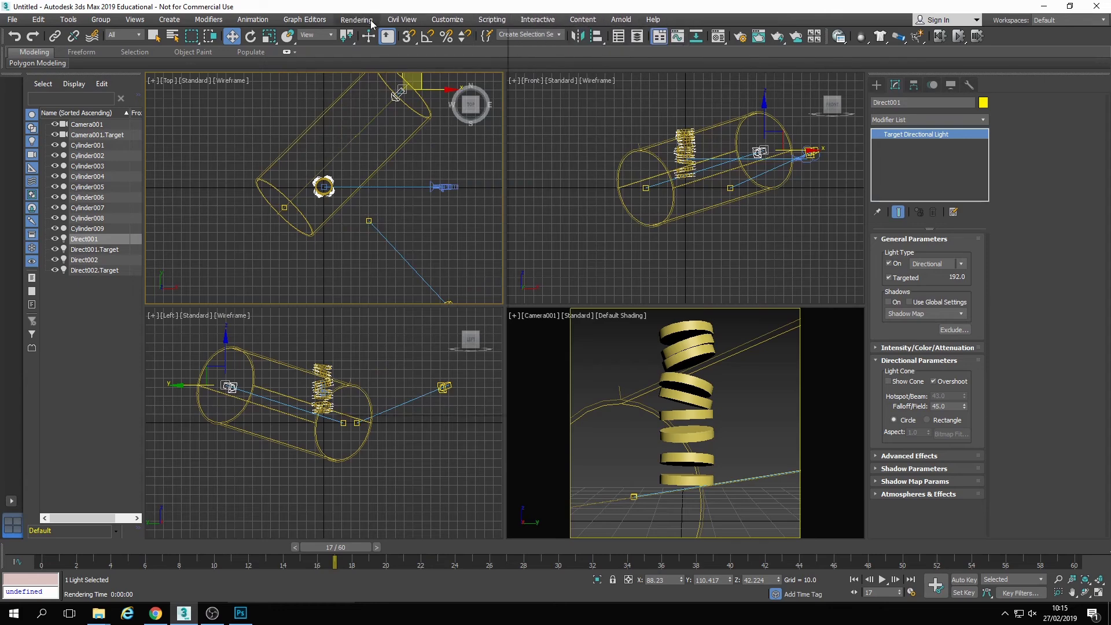
mouse_move(363, 22)
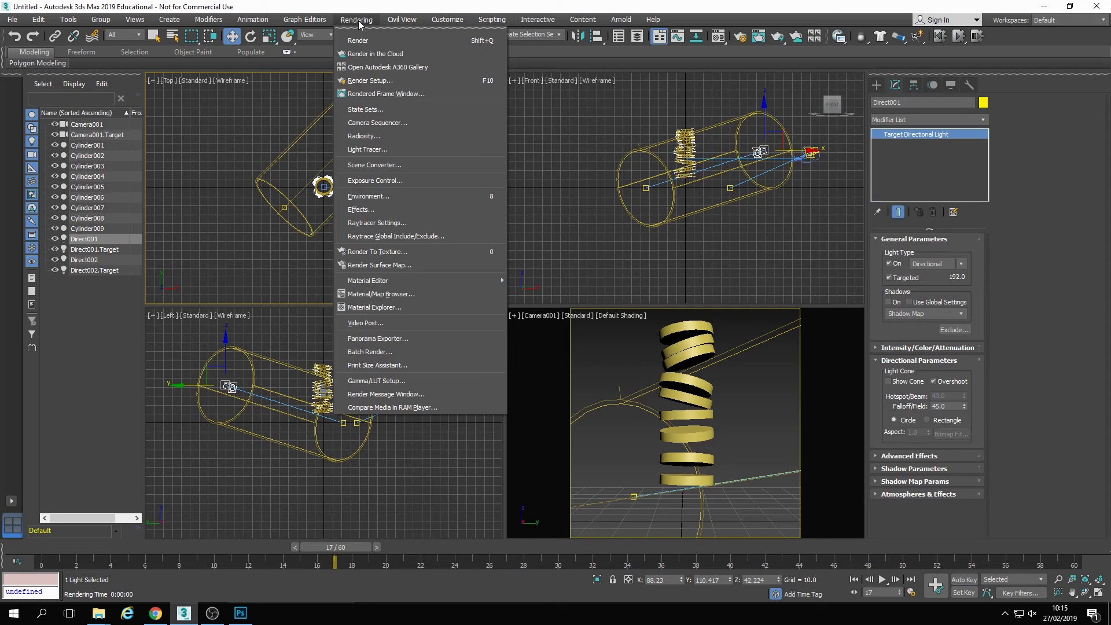
click(447, 408)
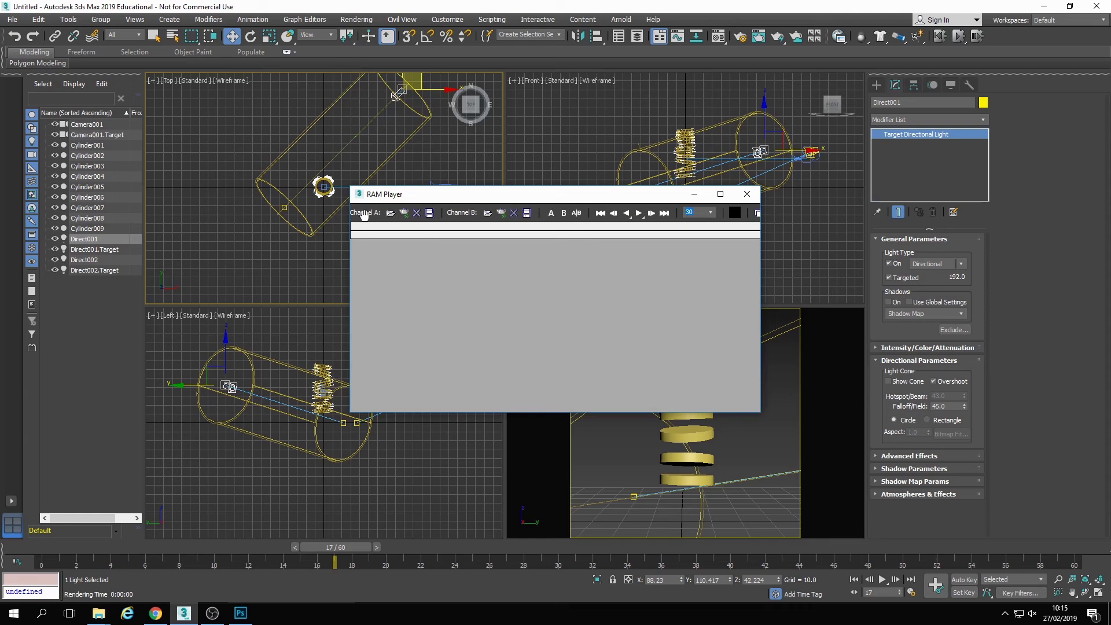
- Load the image sequence starting at drop0000 from the coins folder in Downloads into Channel A of the RAM Player
click(390, 213)
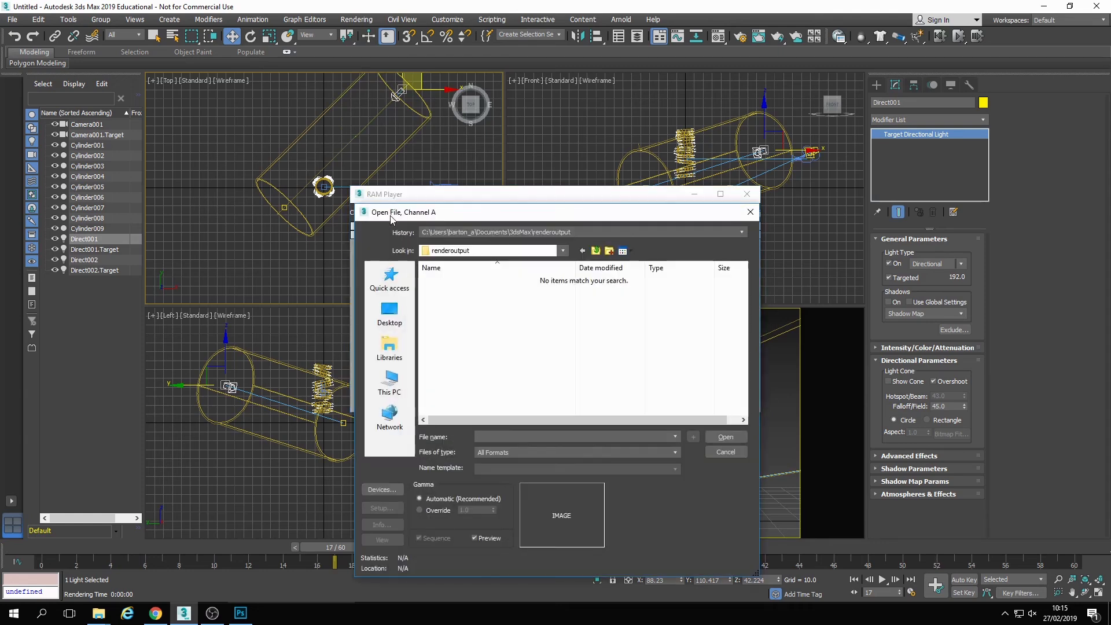
click(393, 282)
double_click(459, 287)
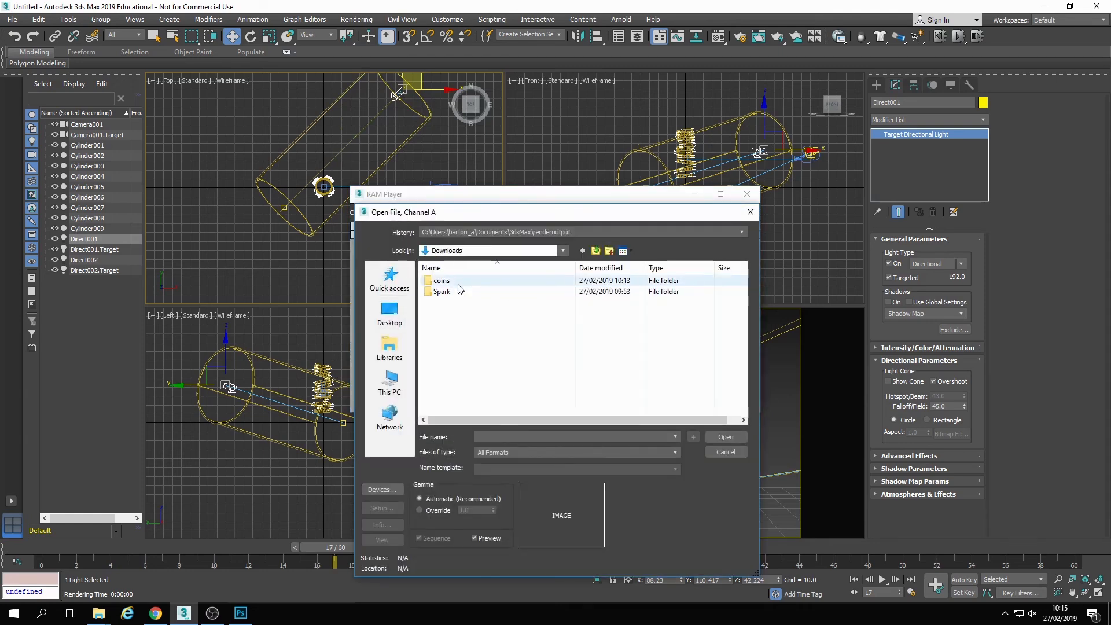
double_click(450, 288)
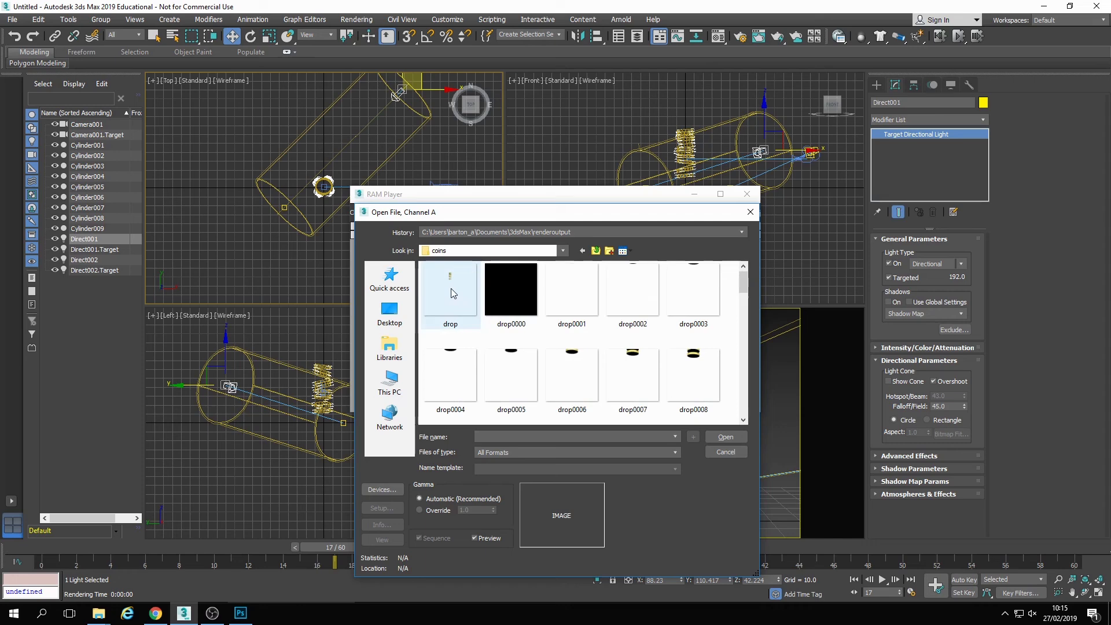
click(501, 286)
mouse_move(744, 283)
mouse_down()
mouse_move(751, 352)
mouse_move(752, 280)
mouse_up()
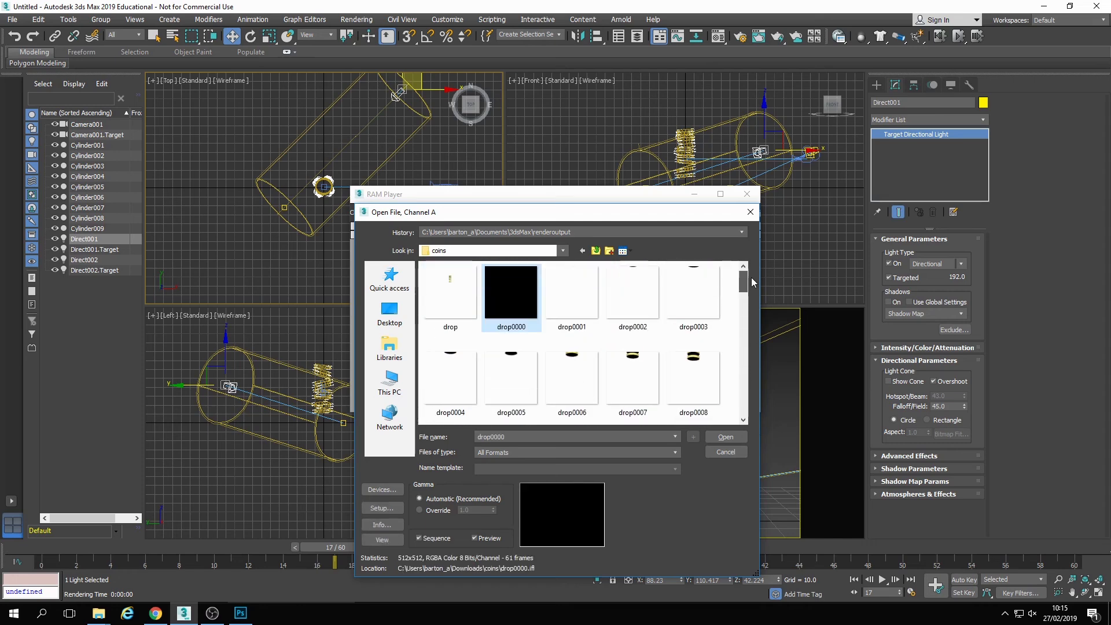
click(720, 439)
click(577, 359)
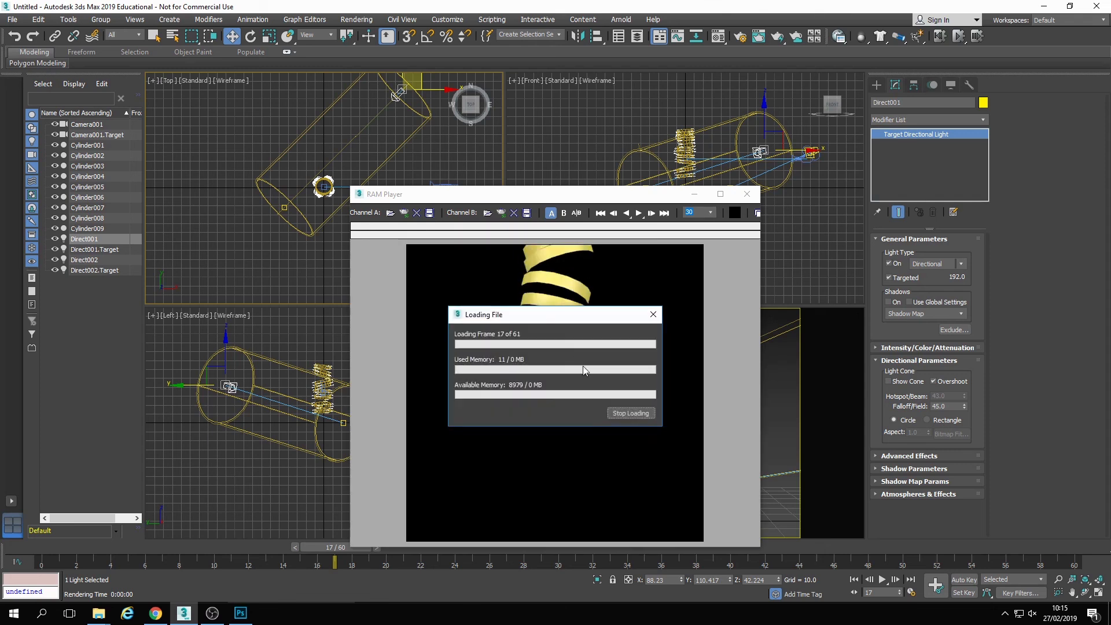
- Move the RAM Player up so the whole frame area is accessible and play the loaded coin sequence forward
drag(568, 179, 568, 123)
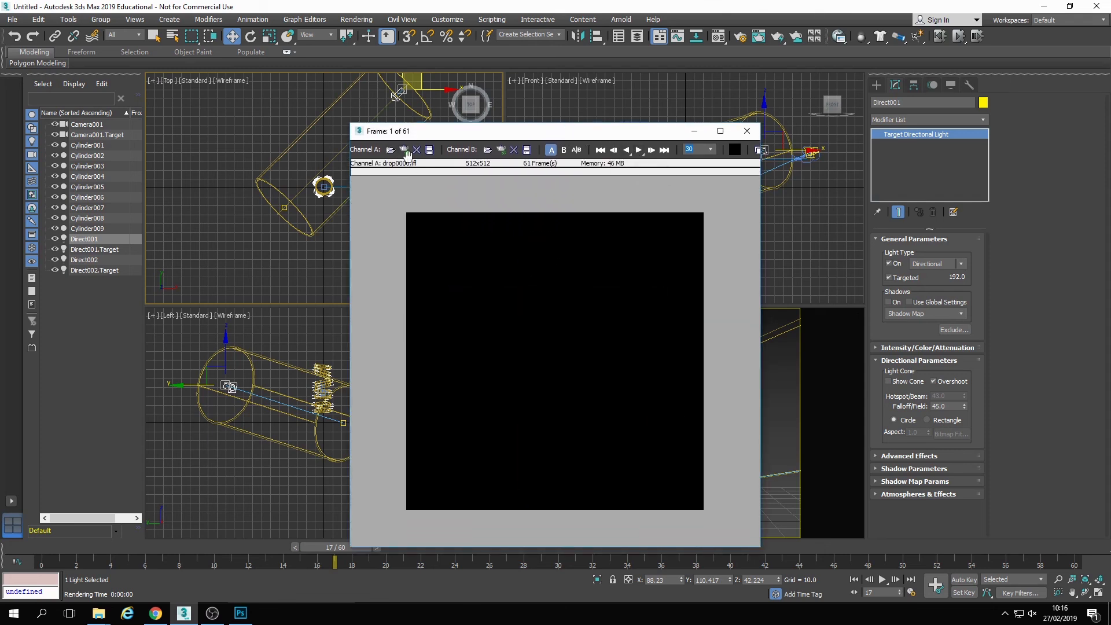
click(638, 150)
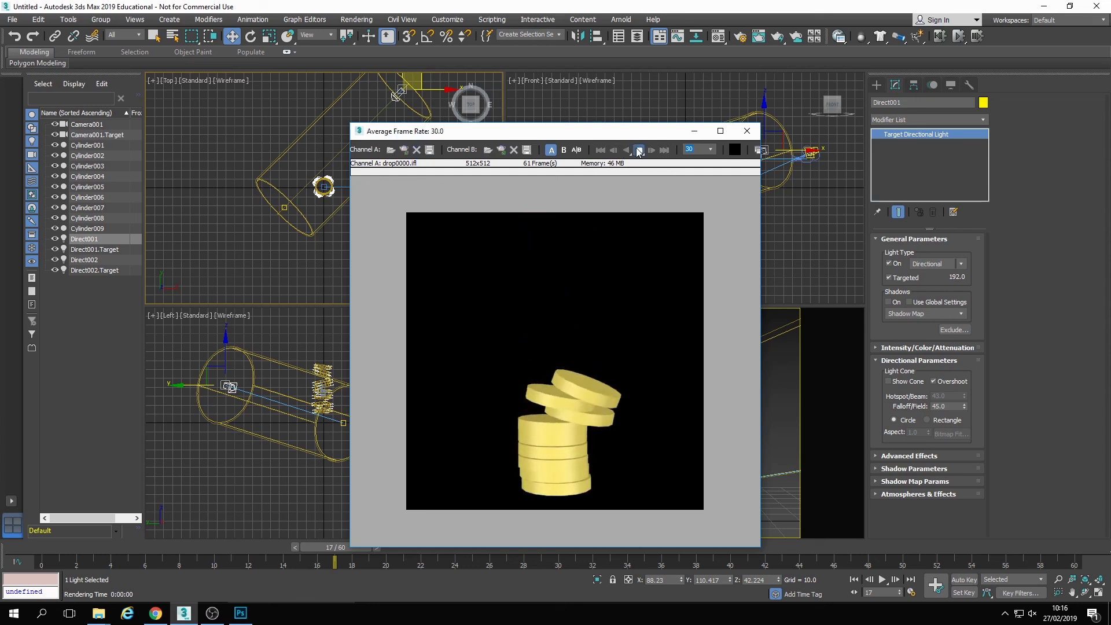